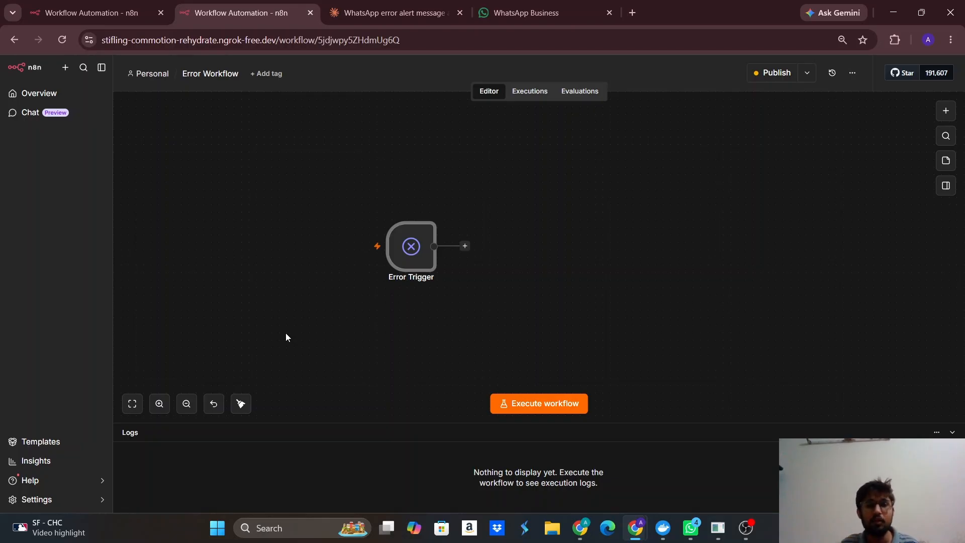
- Go to the Testing workflow and move the Google Gemini Chat Model node down level with the Simple Memory node
mouse_move(311, 282)
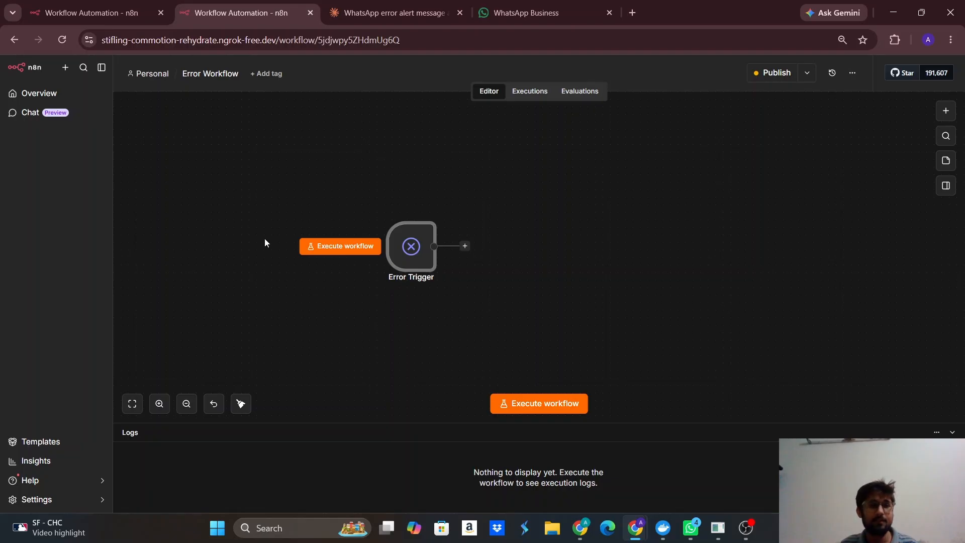
left_click(82, 14)
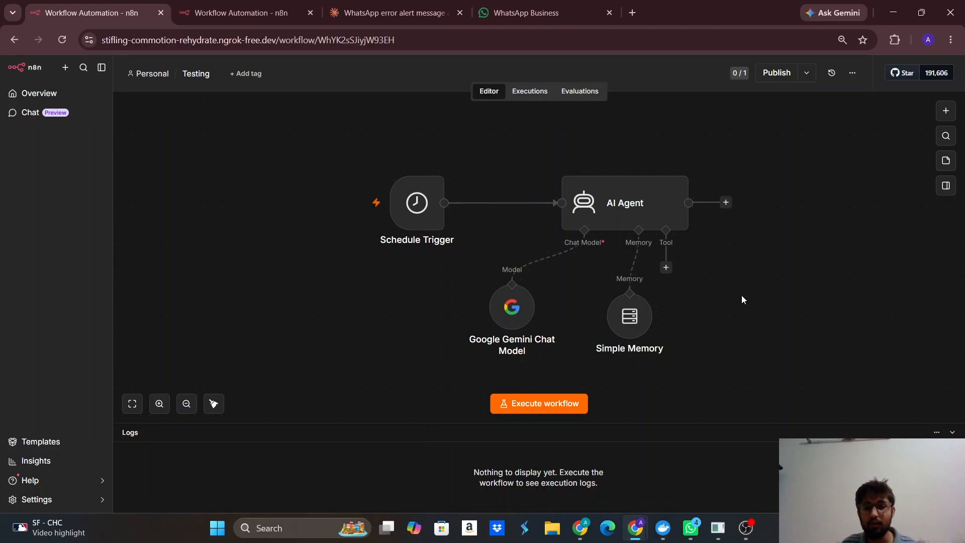
left_click_drag(735, 346, 370, 149)
left_click(370, 149)
left_click_drag(512, 314, 511, 324)
mouse_move(387, 265)
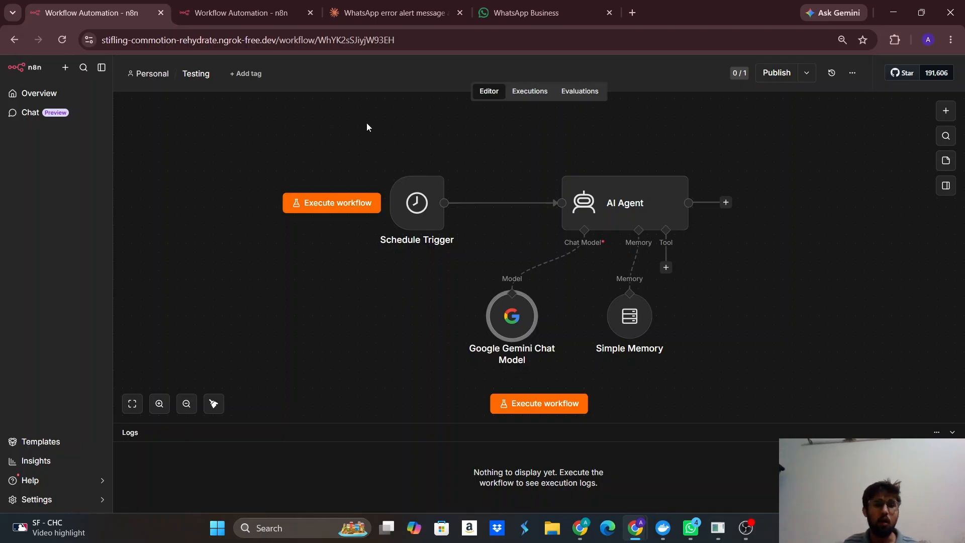
- In the Error Workflow, search the node list for "err" and view the existing Error Trigger node's parameters
left_click(224, 7)
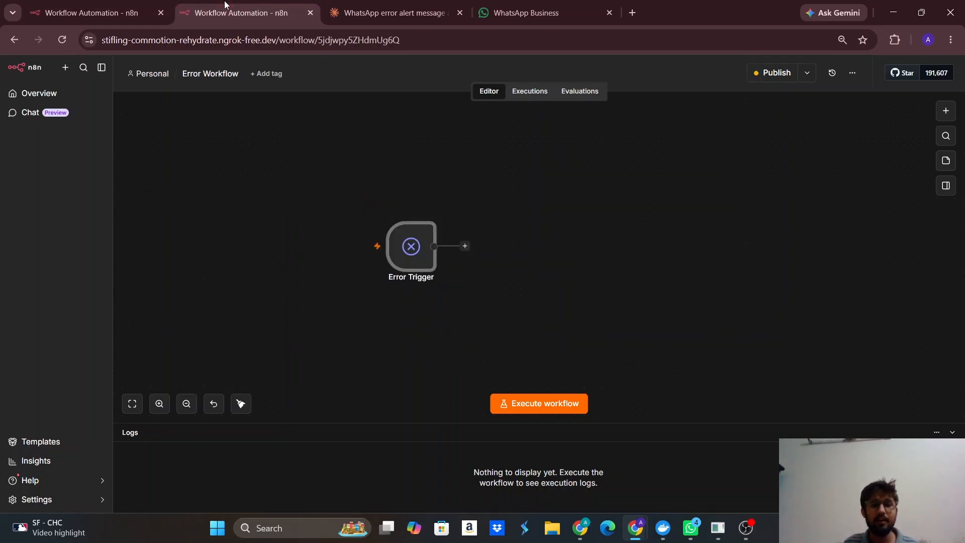
left_click(945, 111)
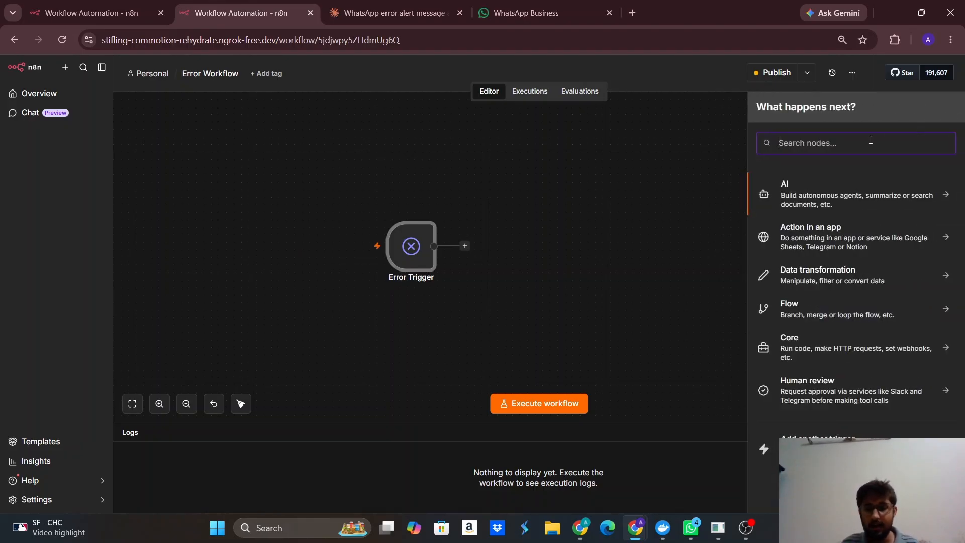
type("err")
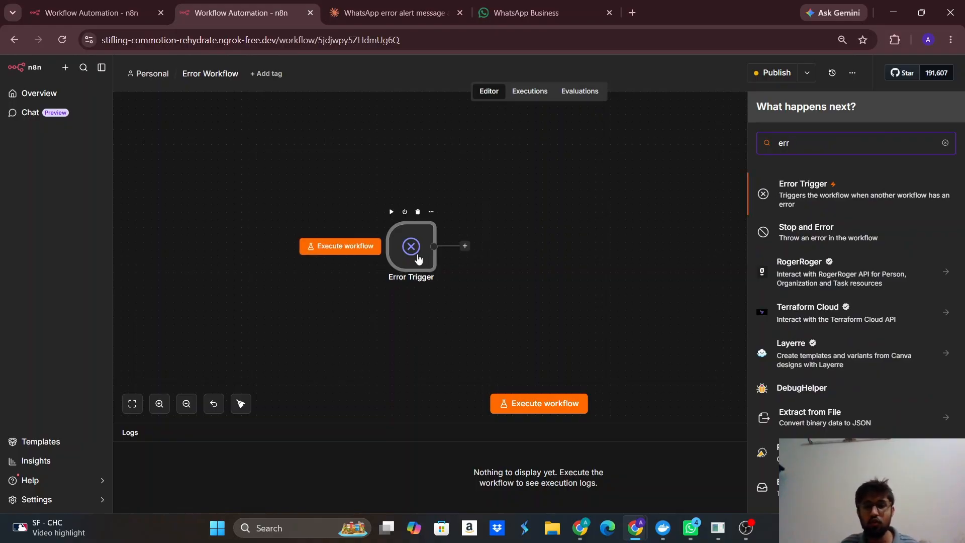
double_click(416, 258)
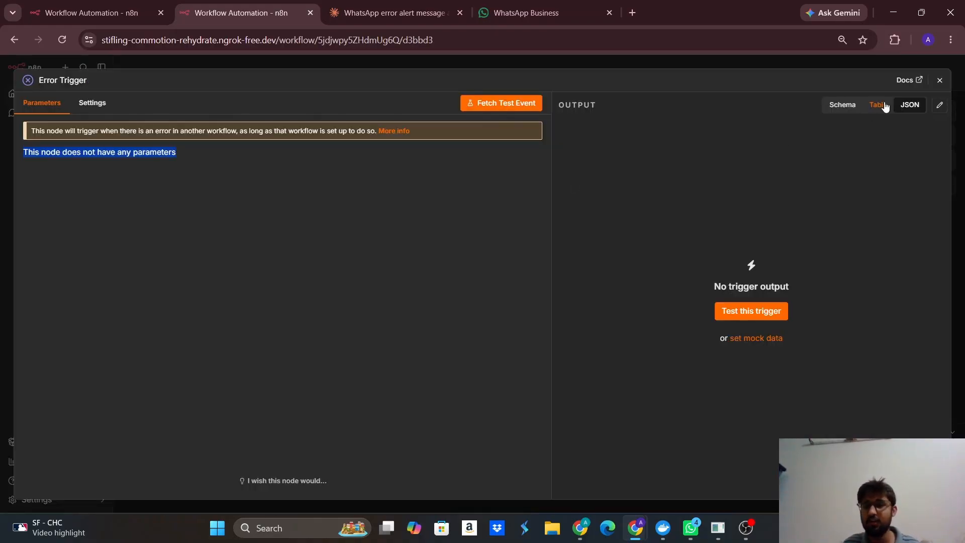
left_click(939, 80)
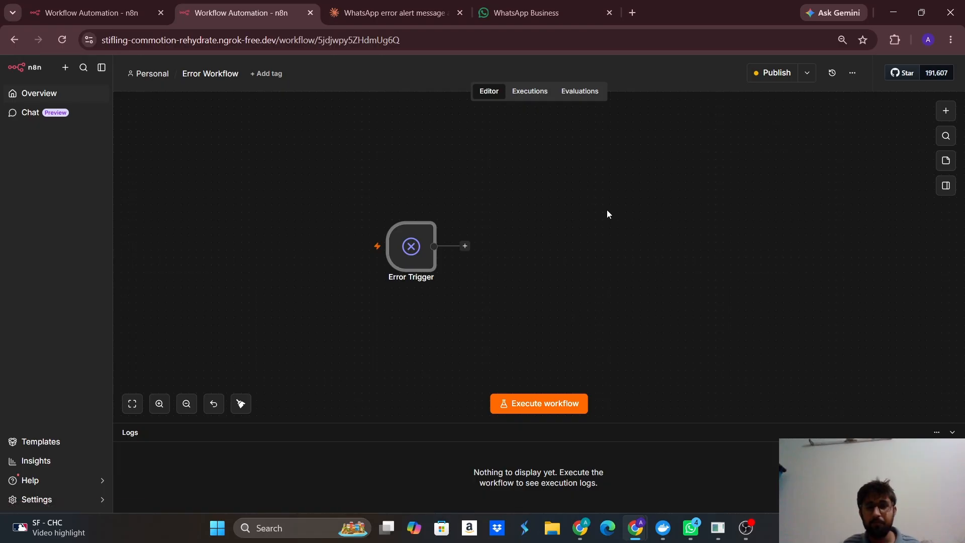
- Publish the Error Workflow with the suggested version name
left_click(771, 78)
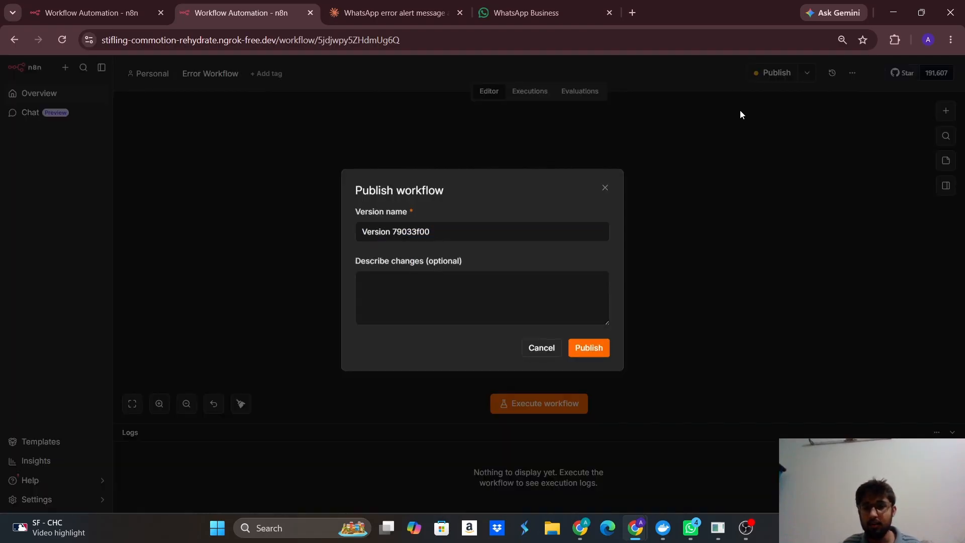
left_click(588, 349)
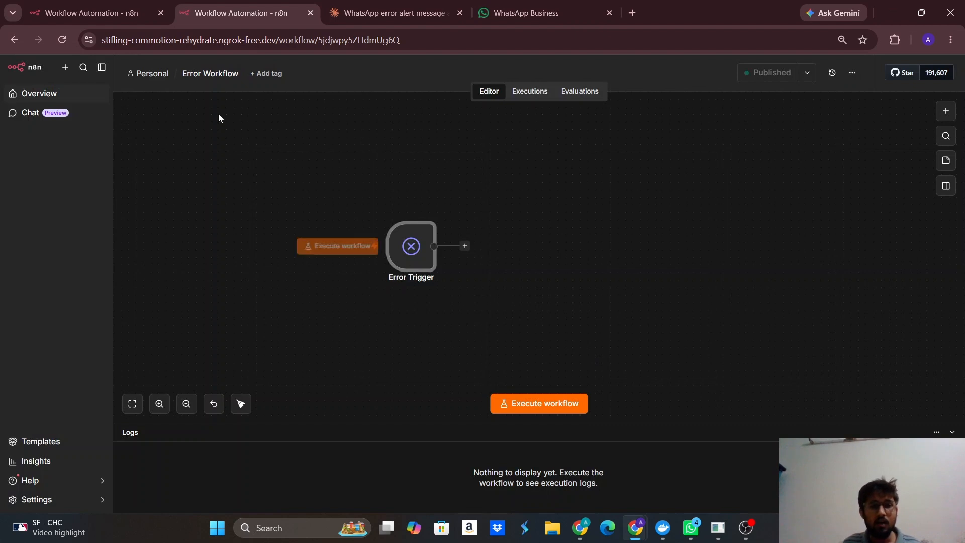
- In the Testing workflow's settings, select Error Workflow as the workflow to notify on errors and save the settings
left_click(81, 12)
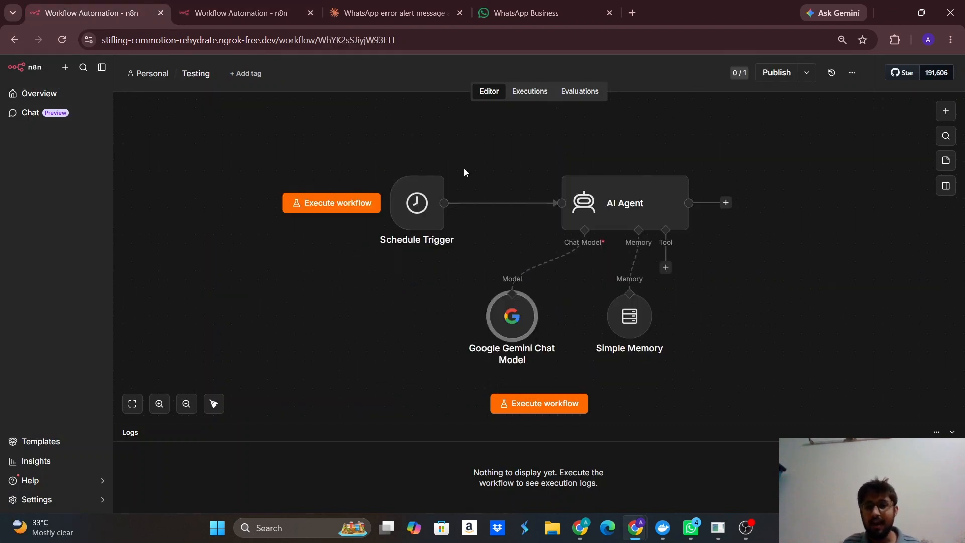
left_click(266, 5)
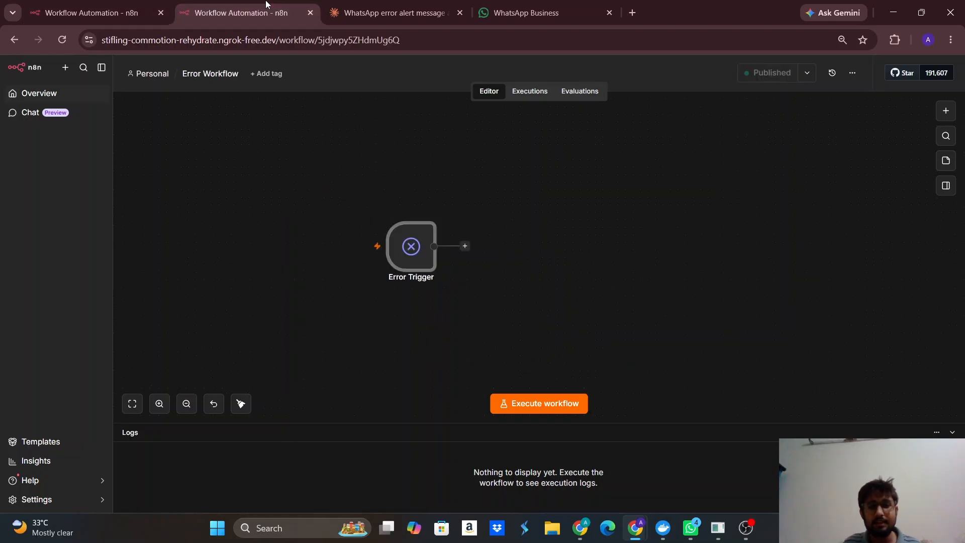
left_click(128, 11)
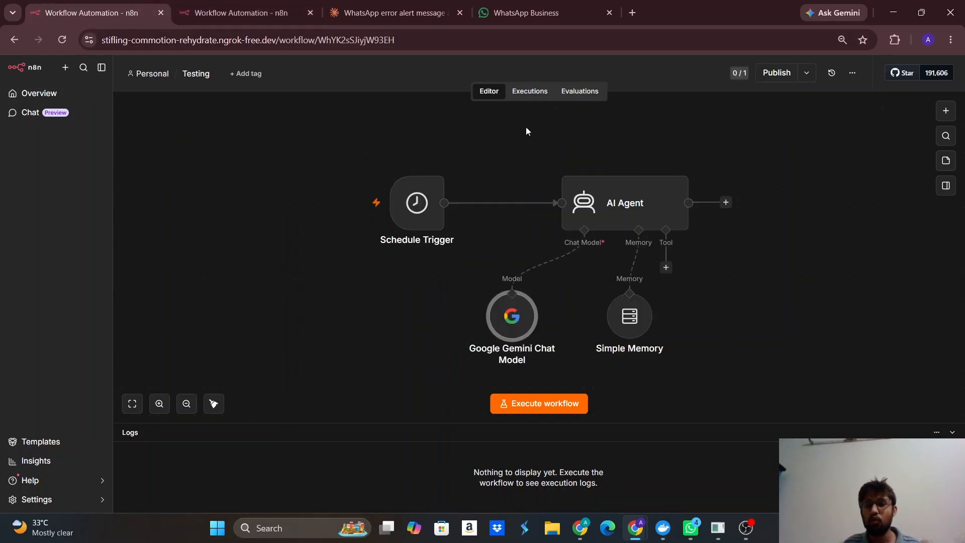
left_click(853, 73)
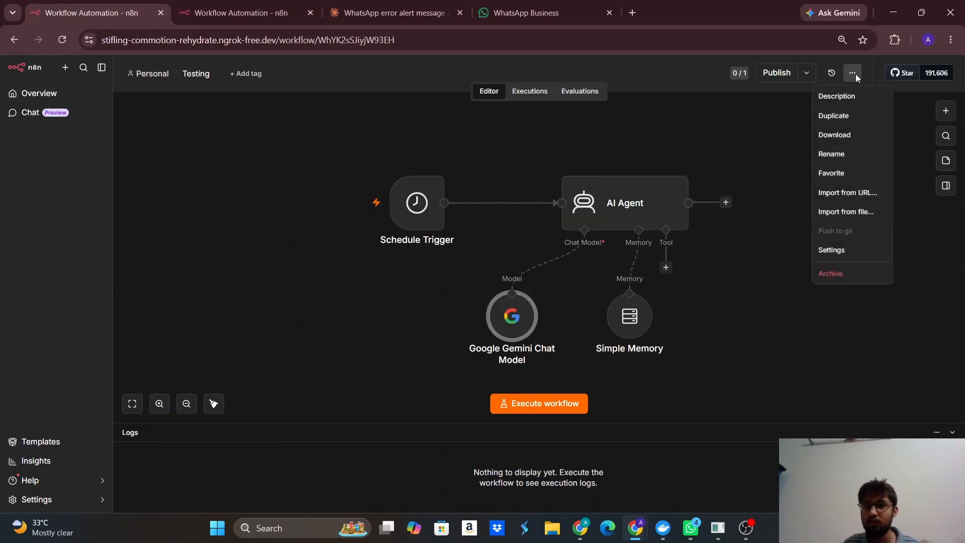
left_click(834, 249)
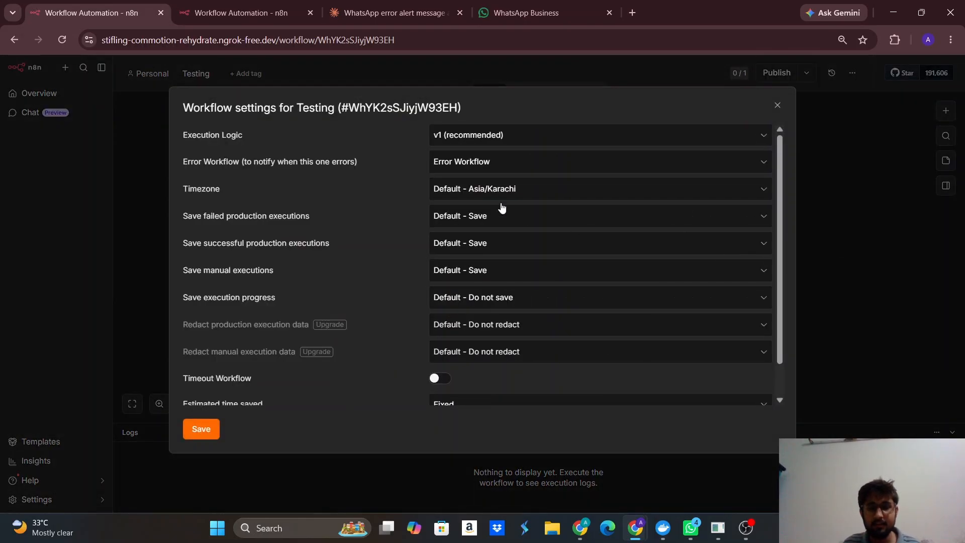
left_click(532, 167)
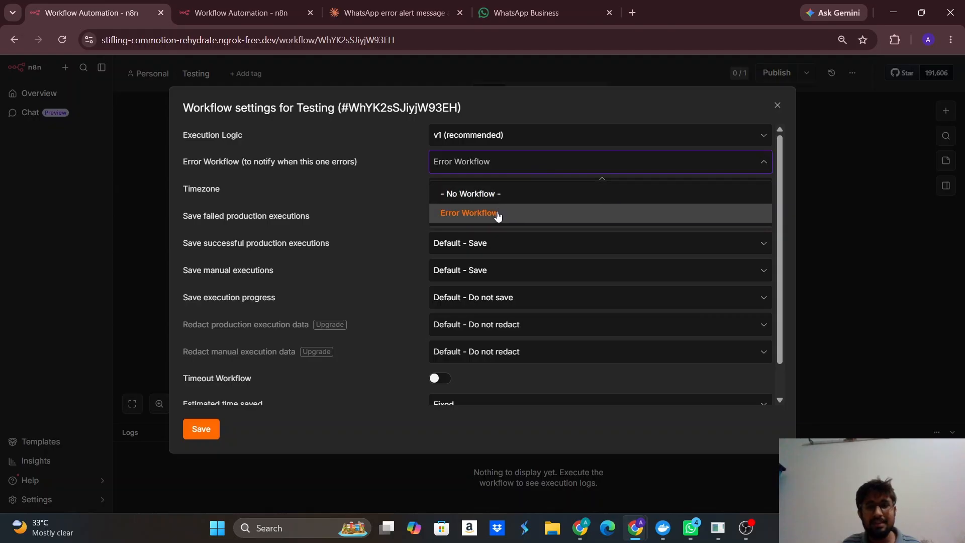
left_click(241, 5)
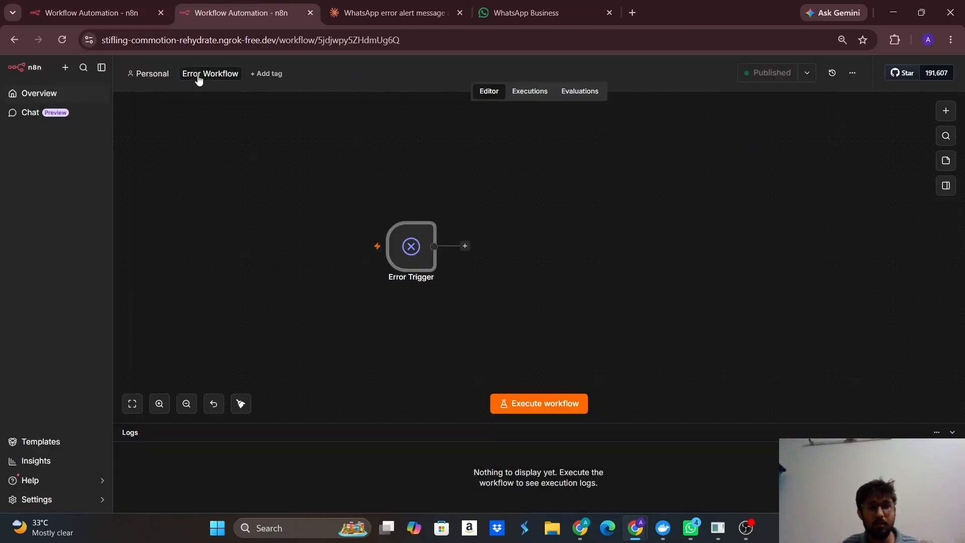
left_click(100, 16)
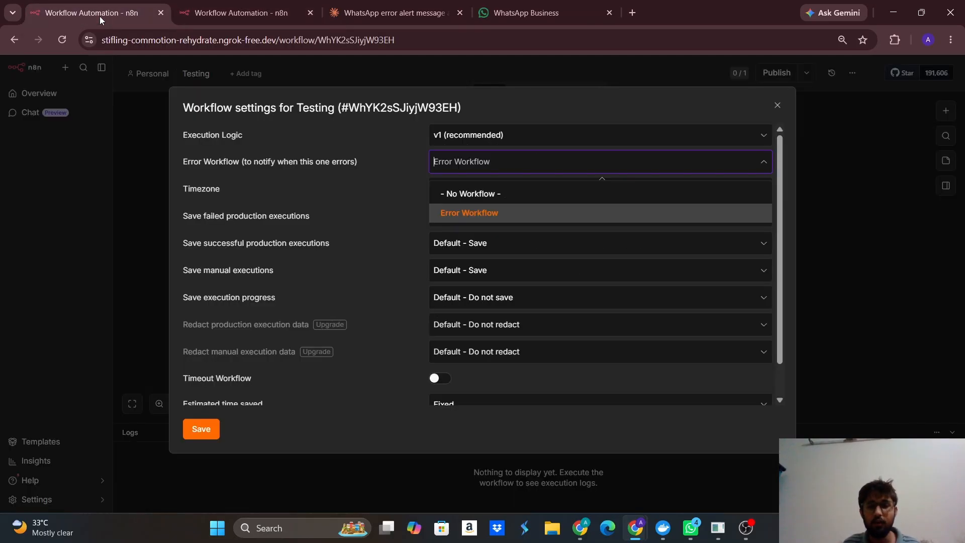
left_click(469, 213)
left_click(204, 428)
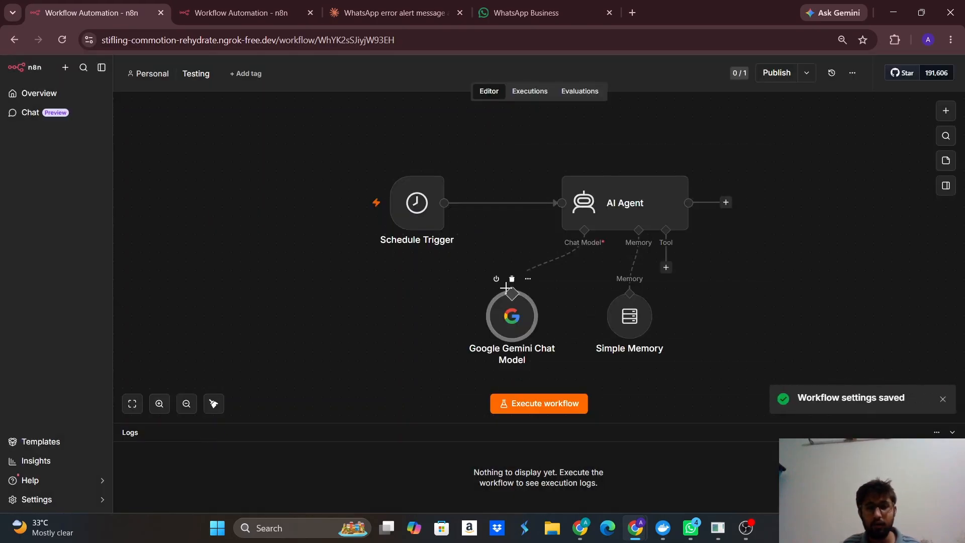
- Check the Testing workflow's executions, publish the workflow with the suggested version name, and dismiss the notice
left_click(536, 97)
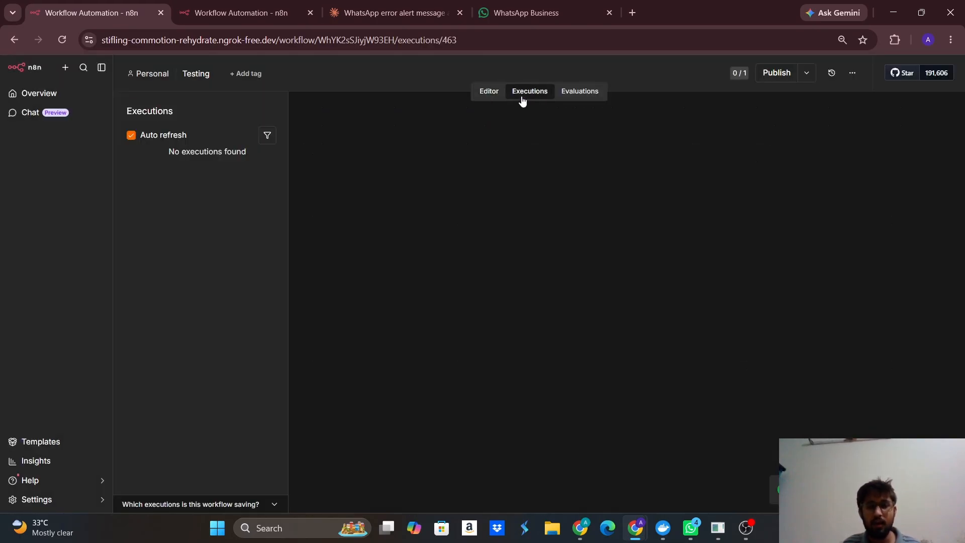
left_click(489, 91)
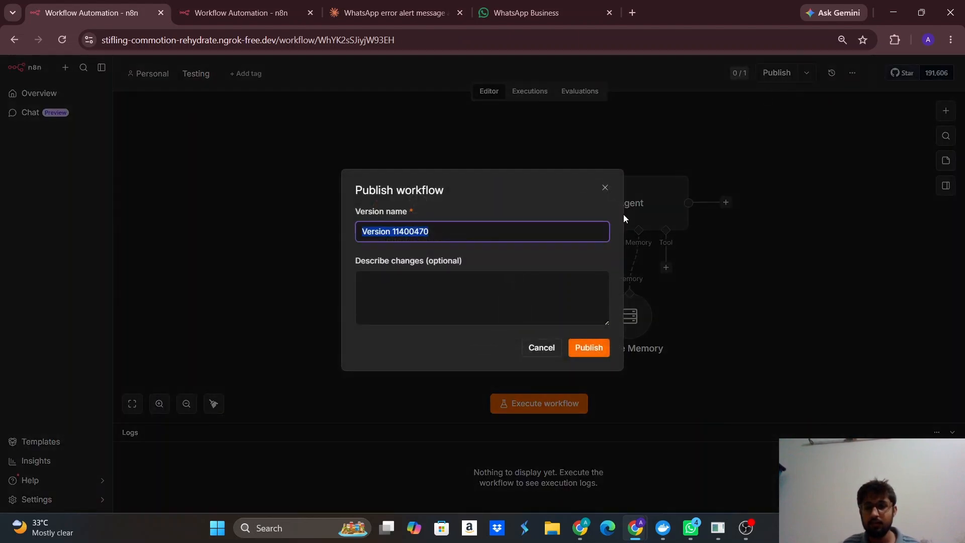
left_click(594, 353)
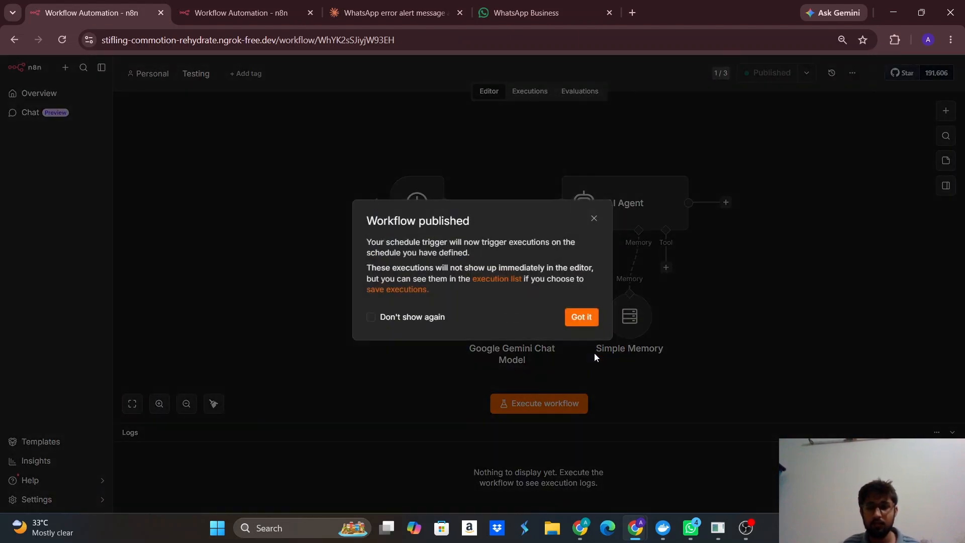
left_click(583, 316)
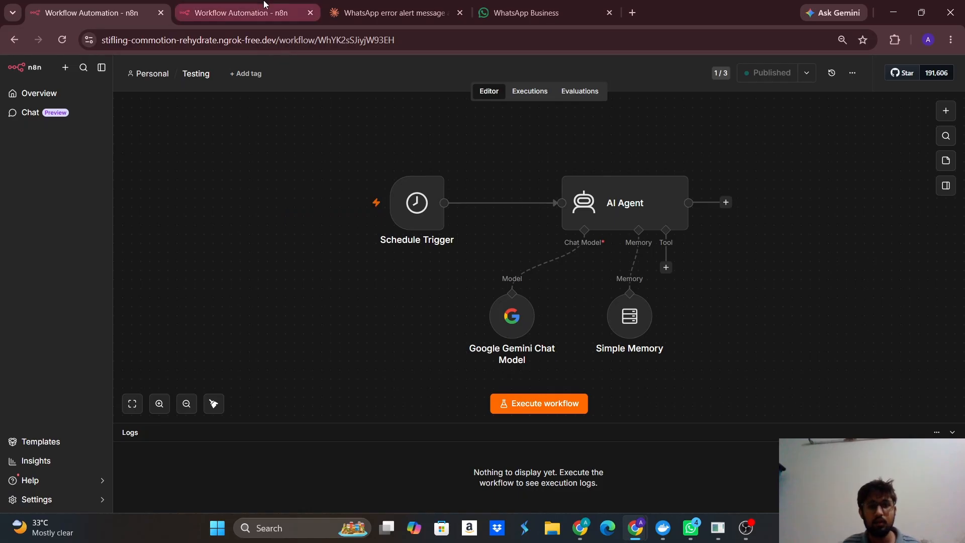
- Review the trigger interval of the Testing workflow's Schedule Trigger node
left_click(242, 5)
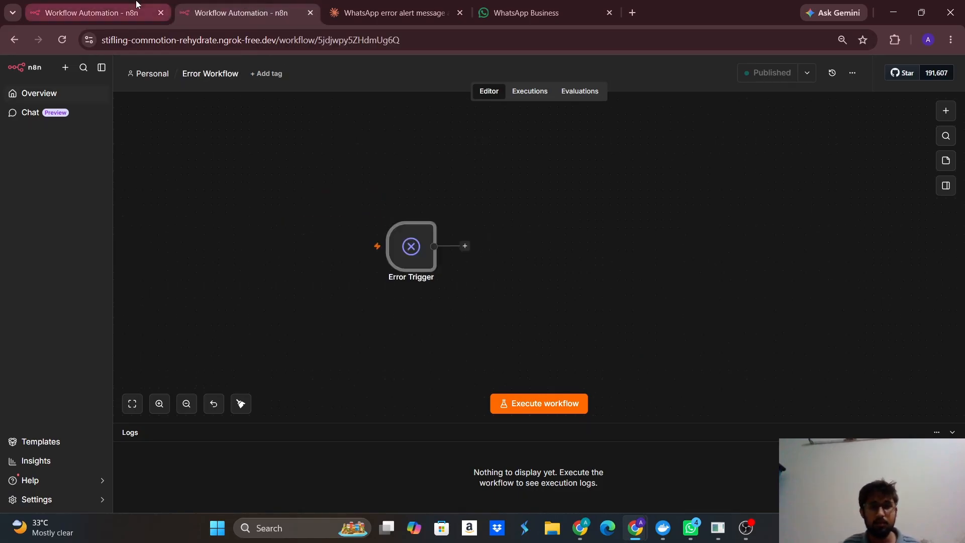
left_click(136, 8)
double_click(395, 212)
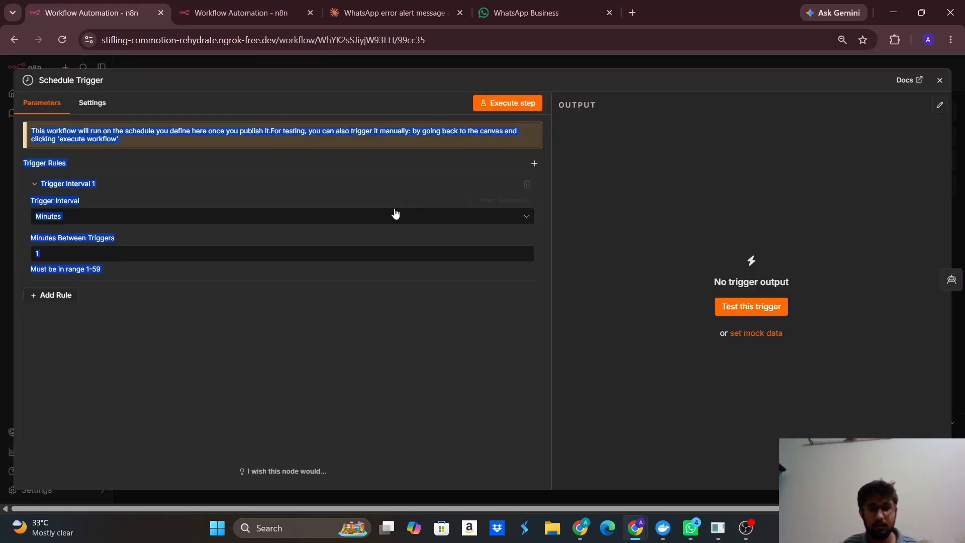
left_click(941, 83)
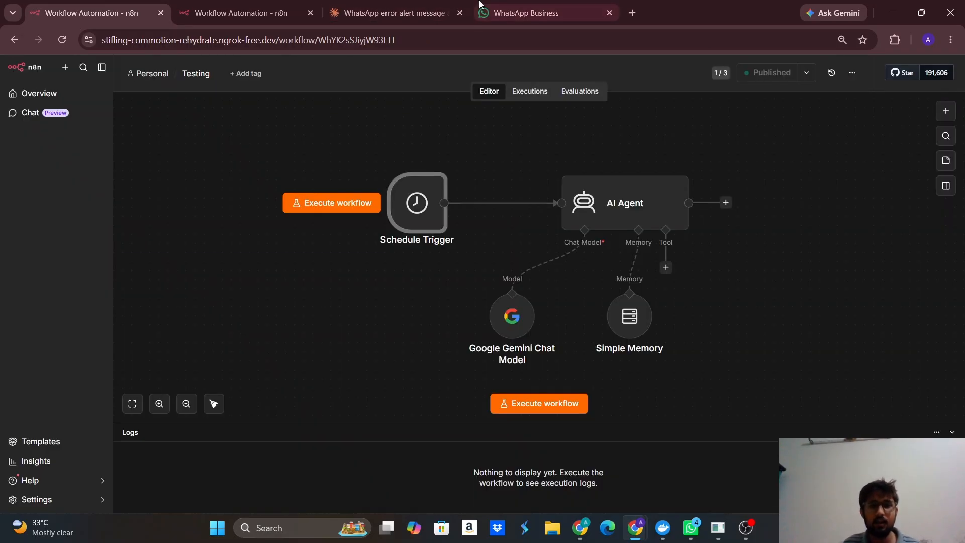
- Check the Error Workflow's execution list for a new run and open the newest execution
left_click(269, 6)
left_click(525, 93)
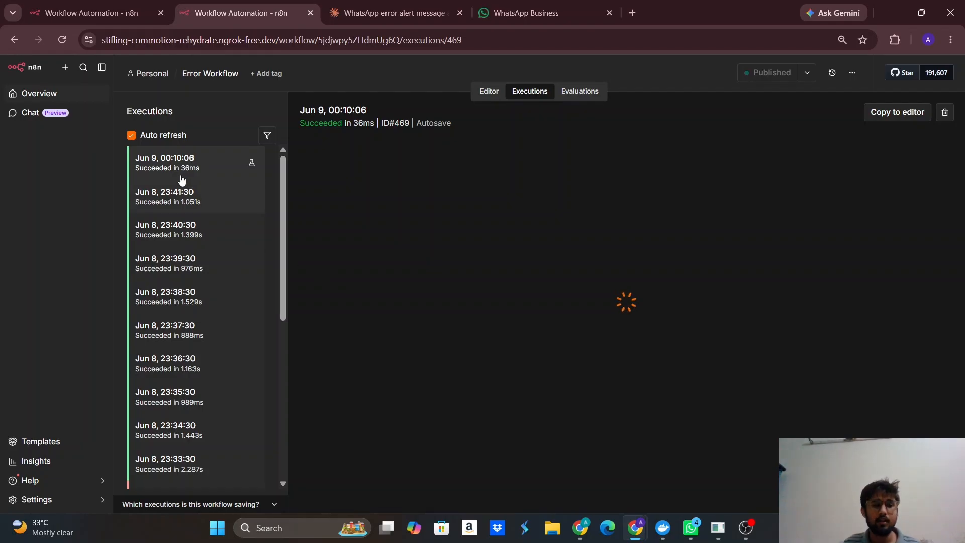
left_click(491, 94)
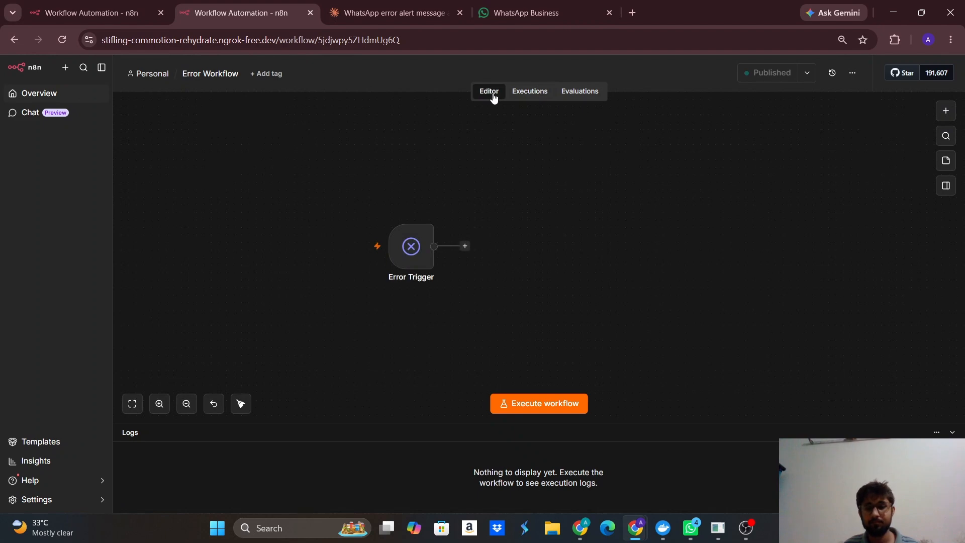
left_click(521, 98)
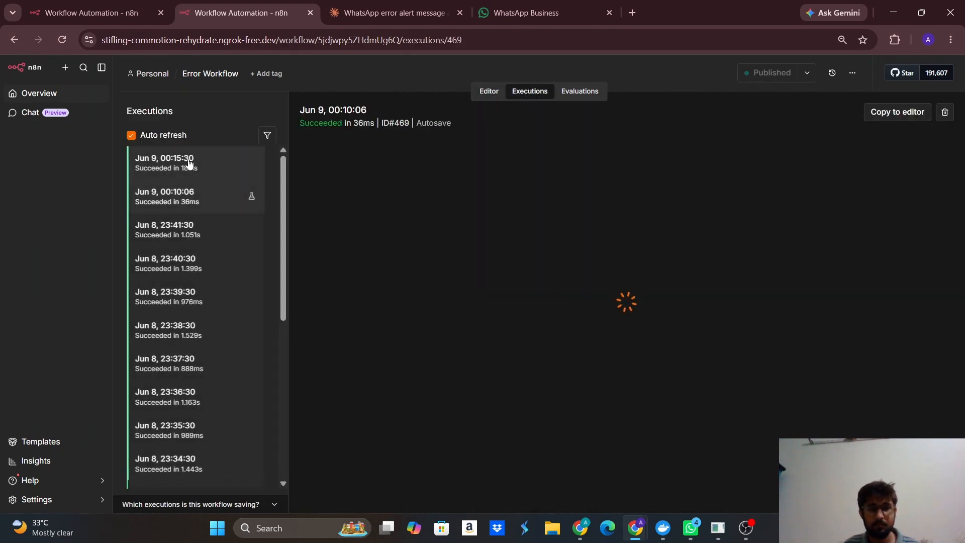
left_click(189, 162)
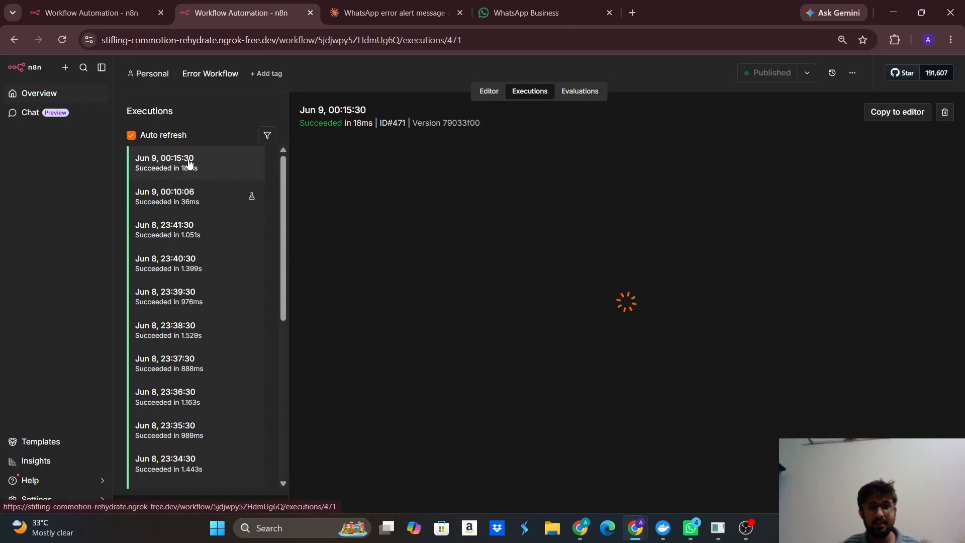
- Examine the Error Trigger's JSON output in the newest Error Workflow execution
left_click(93, 6)
left_click(236, 12)
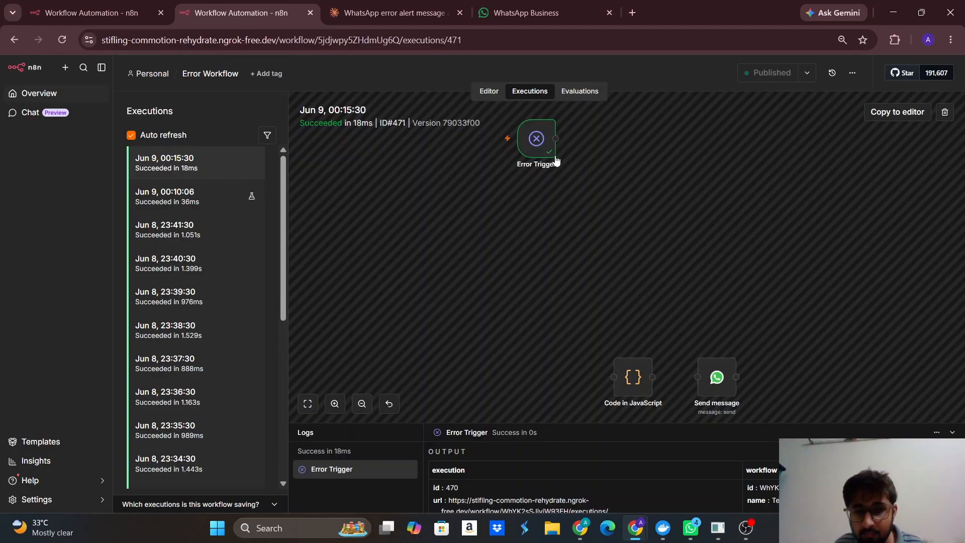
double_click(546, 151)
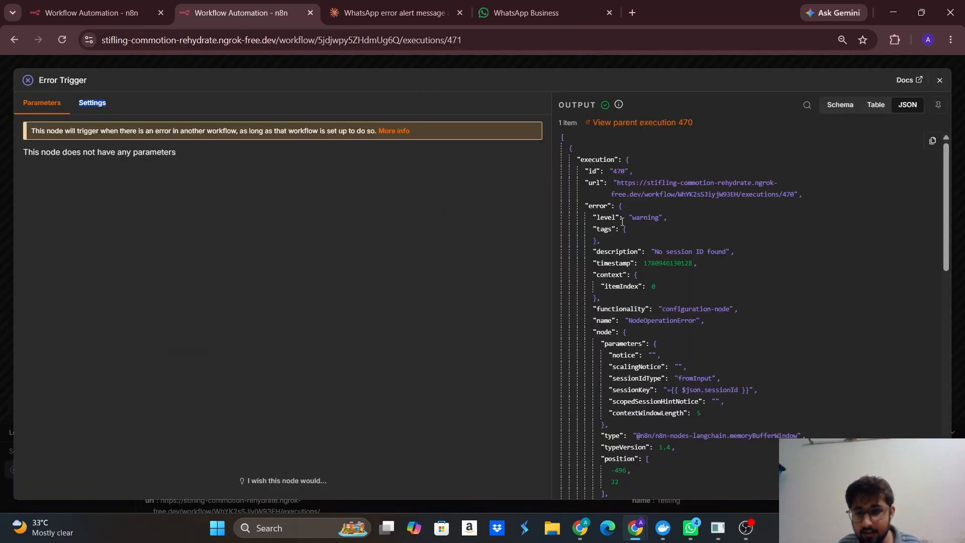
scroll(638, 339, "down", 15)
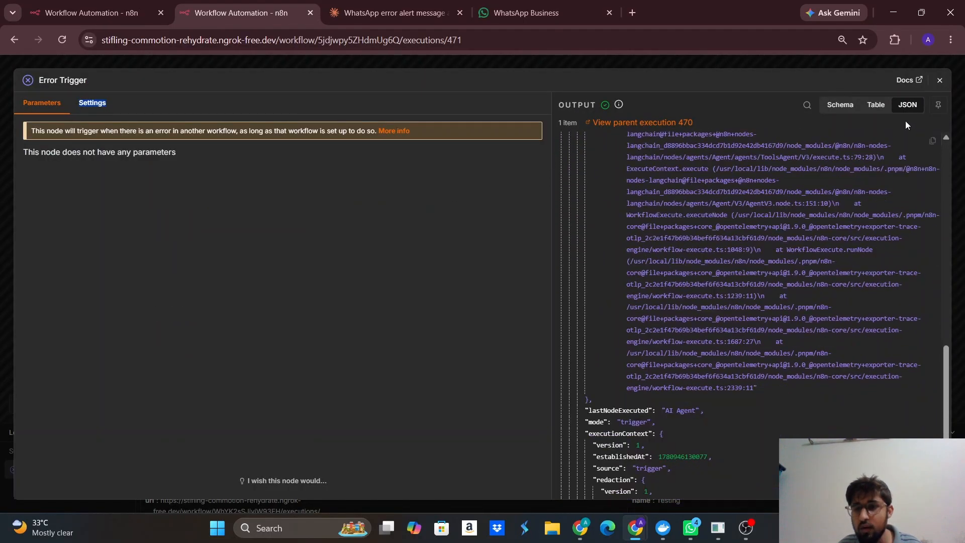
left_click(940, 80)
- Move the Code in JavaScript and Send message nodes beside the Error Trigger in the editor, and connect the trigger to the code node
left_click(488, 93)
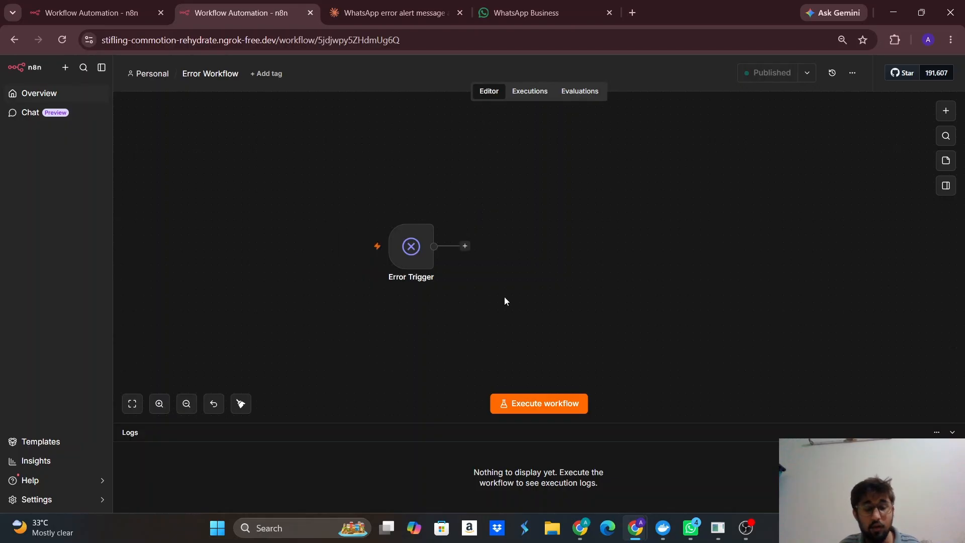
scroll(505, 300, "down", 3)
scroll(504, 301, "down", 3)
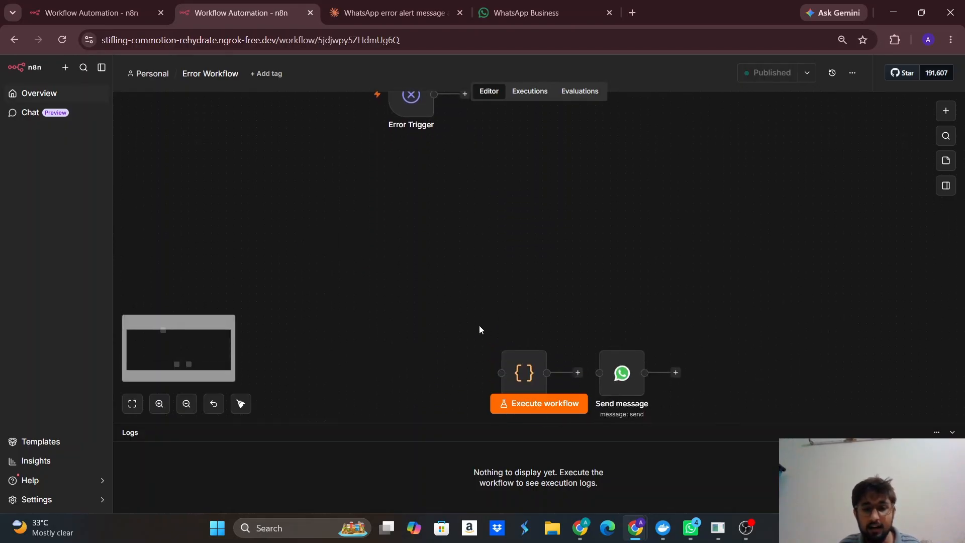
left_click_drag(479, 324, 653, 412)
left_click_drag(570, 363, 566, 195)
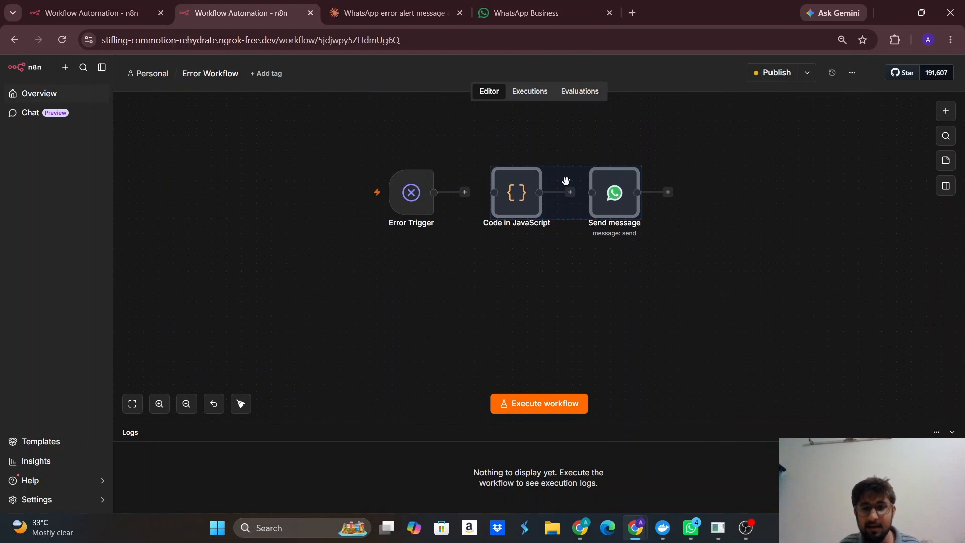
left_click(551, 258)
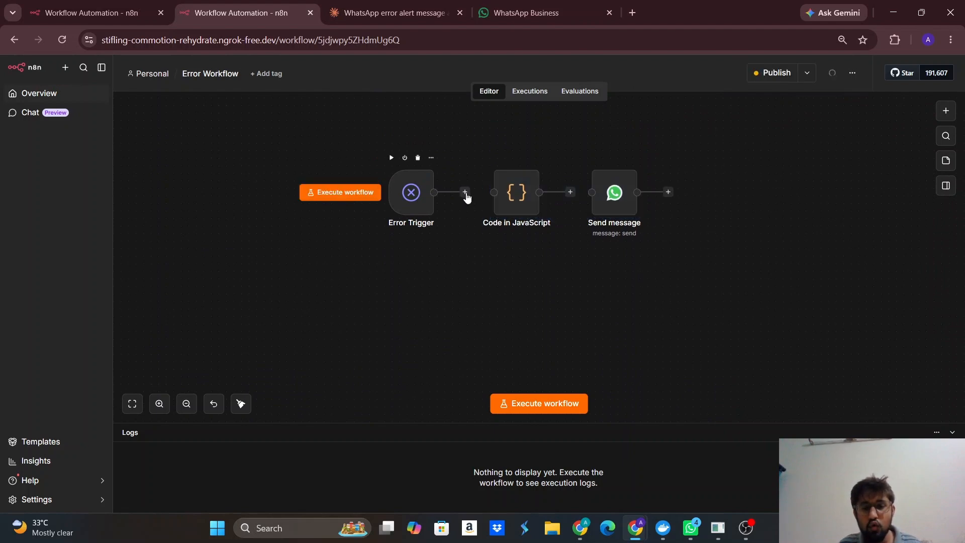
left_click_drag(465, 192, 495, 193)
- Check the Error Trigger node, examine its full JSON output in the newest execution, and collapse the JSON
double_click(413, 194)
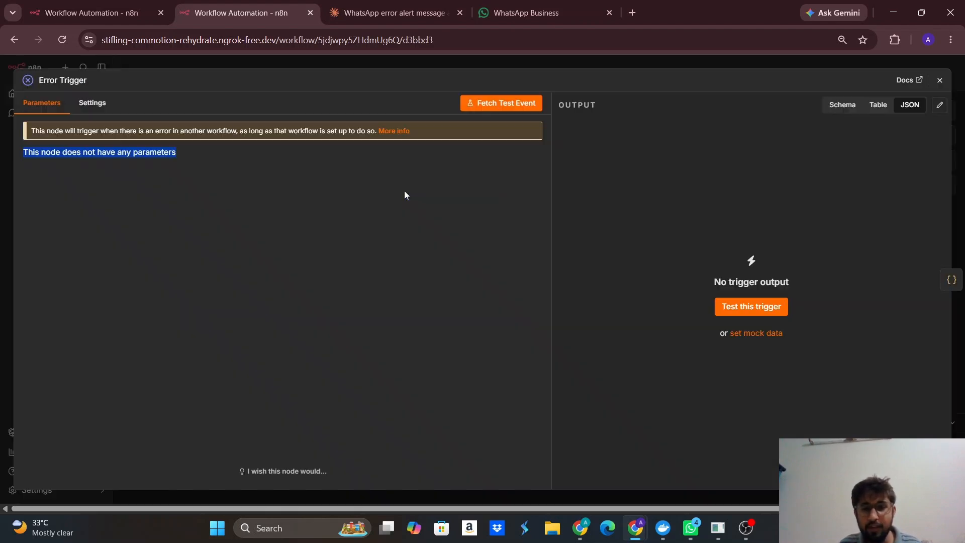
left_click(940, 79)
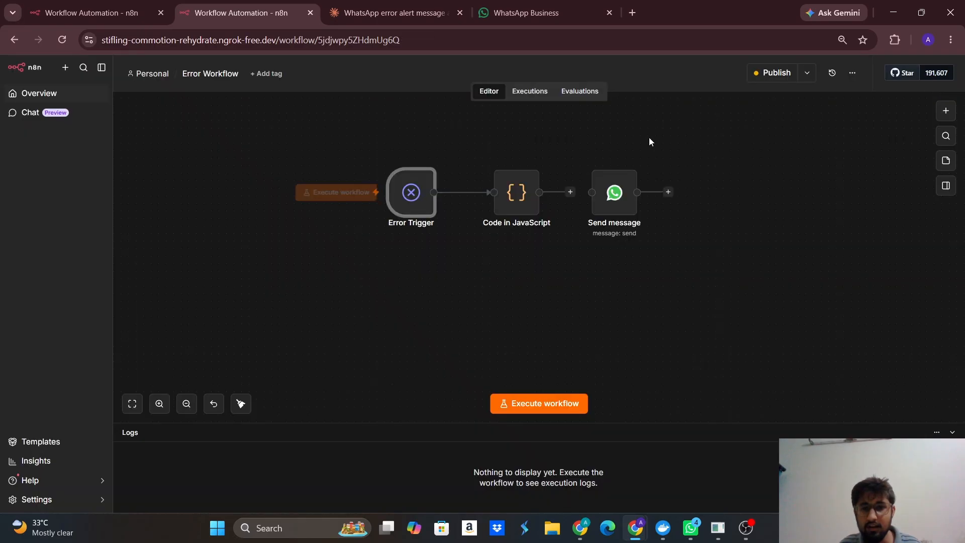
left_click(535, 93)
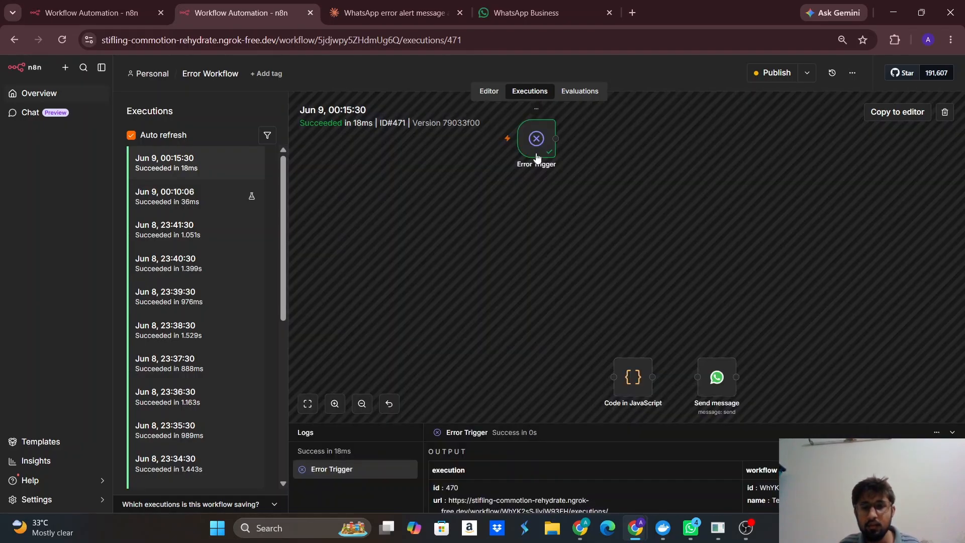
double_click(536, 154)
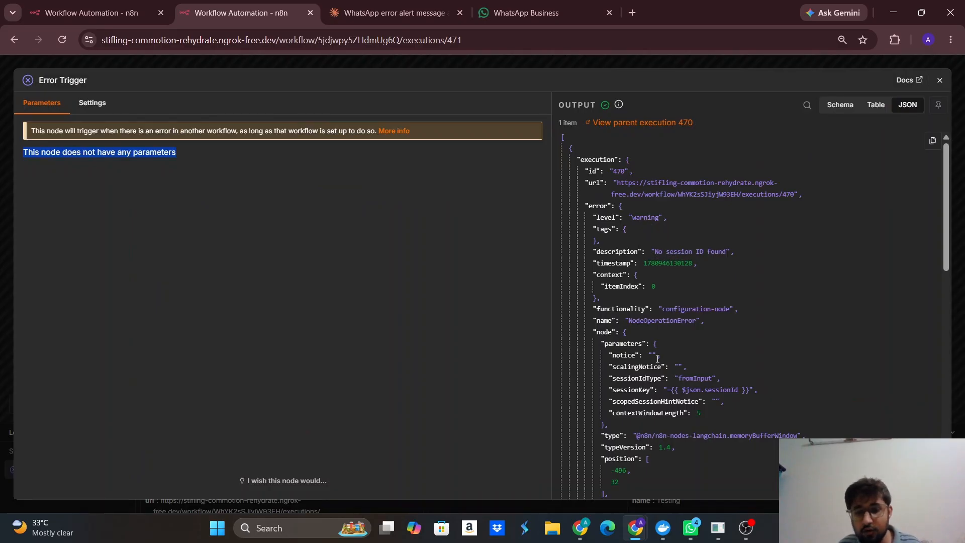
scroll(658, 358, "down", 3)
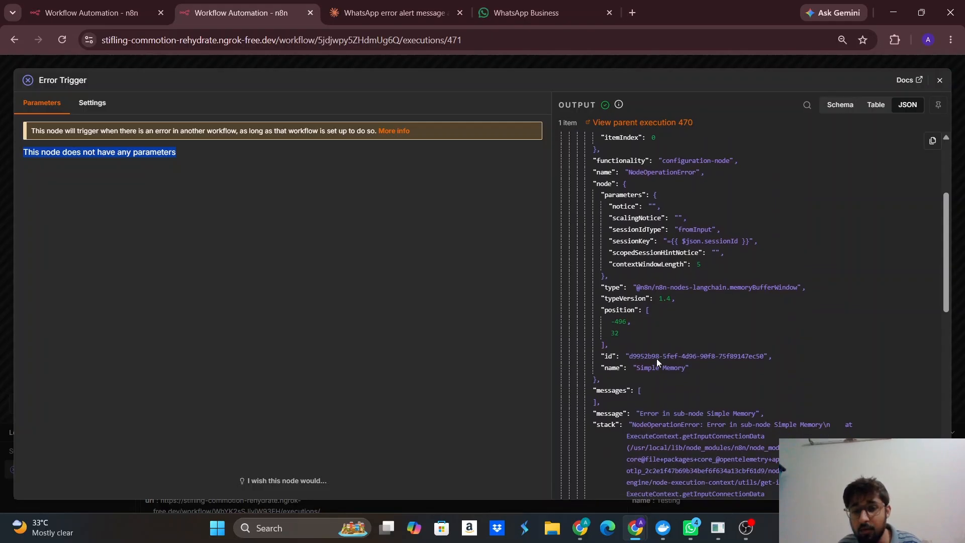
scroll(656, 361, "down", 1)
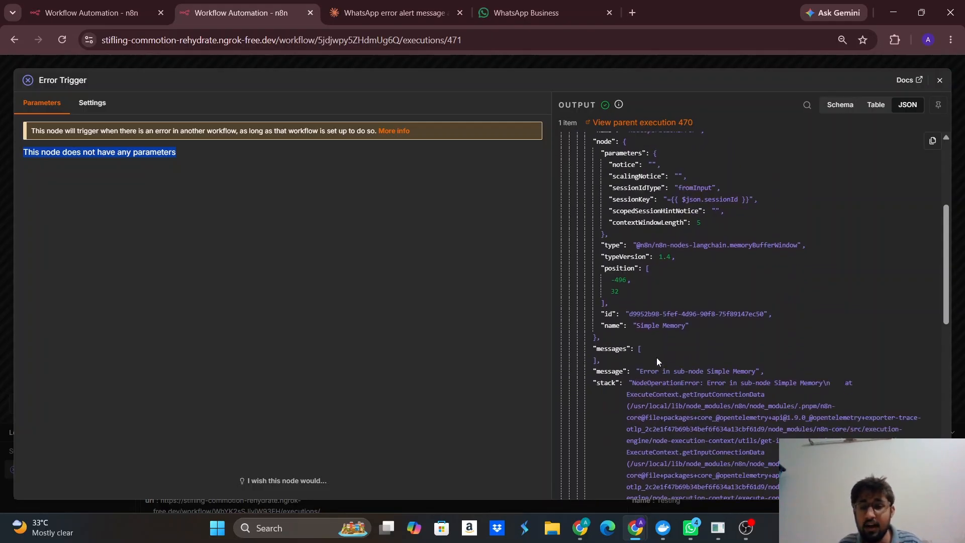
scroll(656, 361, "down", 5)
scroll(656, 358, "down", 3)
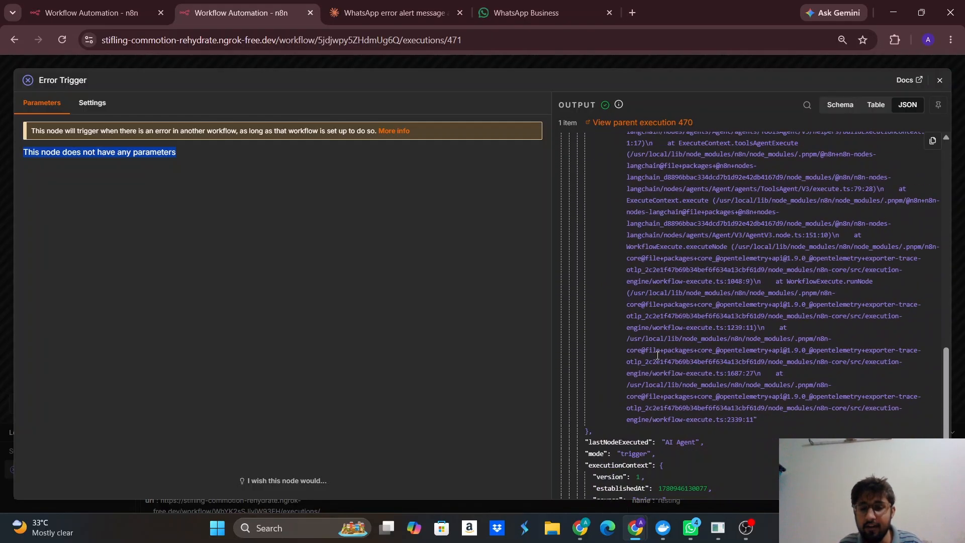
scroll(658, 355, "up", 10)
scroll(657, 355, "up", 1)
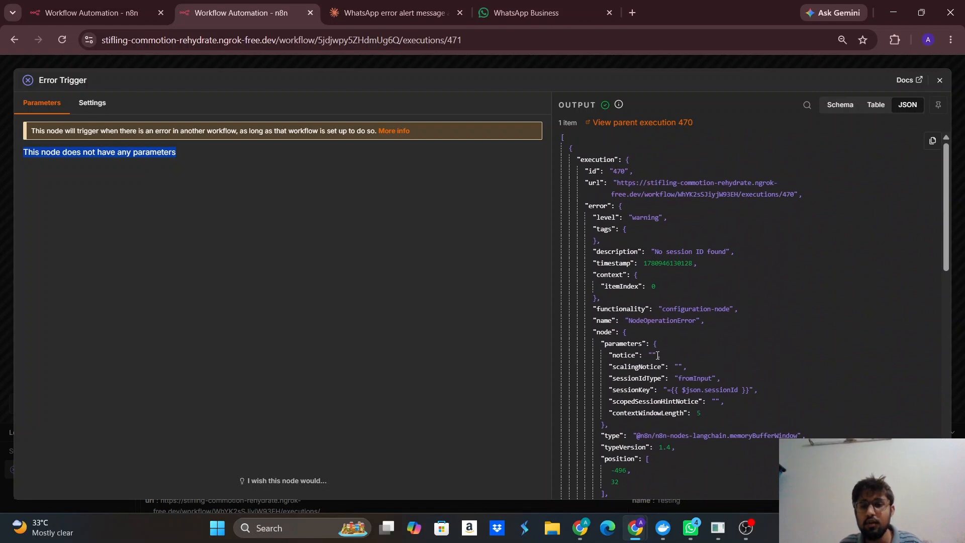
left_click(564, 143)
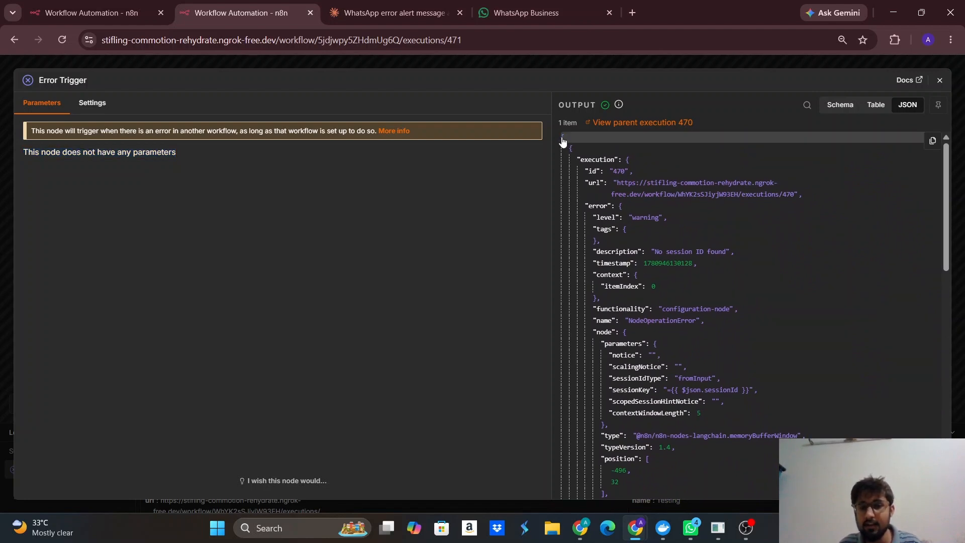
left_click(563, 137)
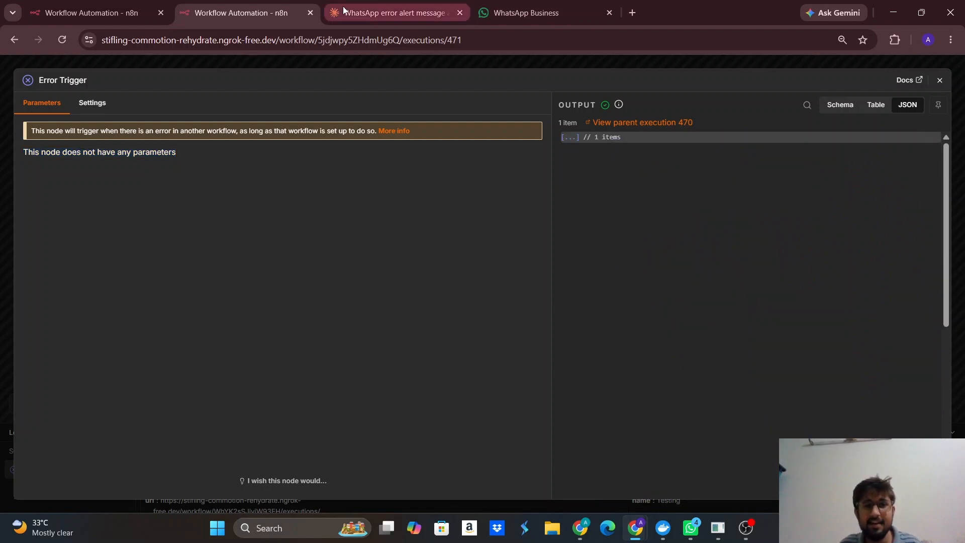
- Switch to the Claude chat and review the prompt asking for JavaScript code that assembles the WhatsApp error alert
left_click(395, 12)
scroll(408, 270, "up", 5)
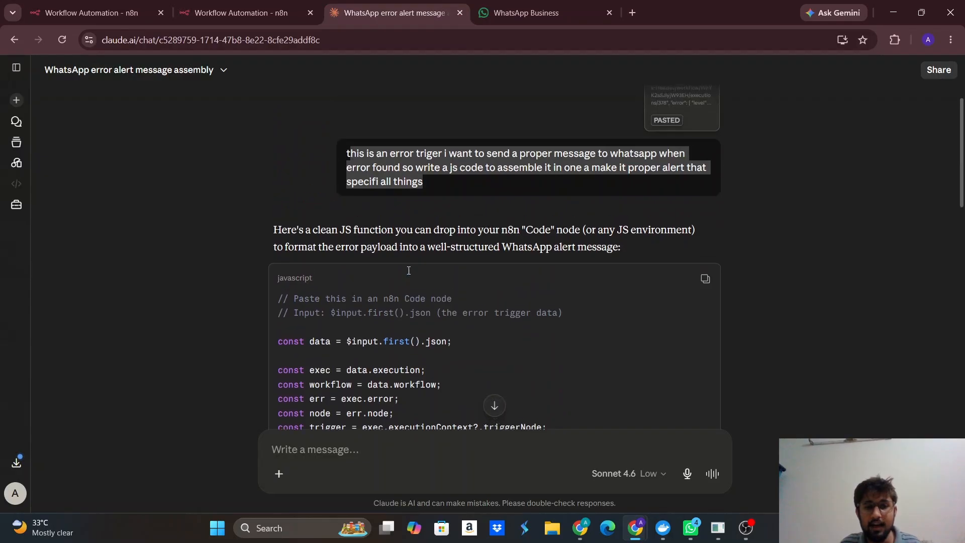
left_click(323, 190)
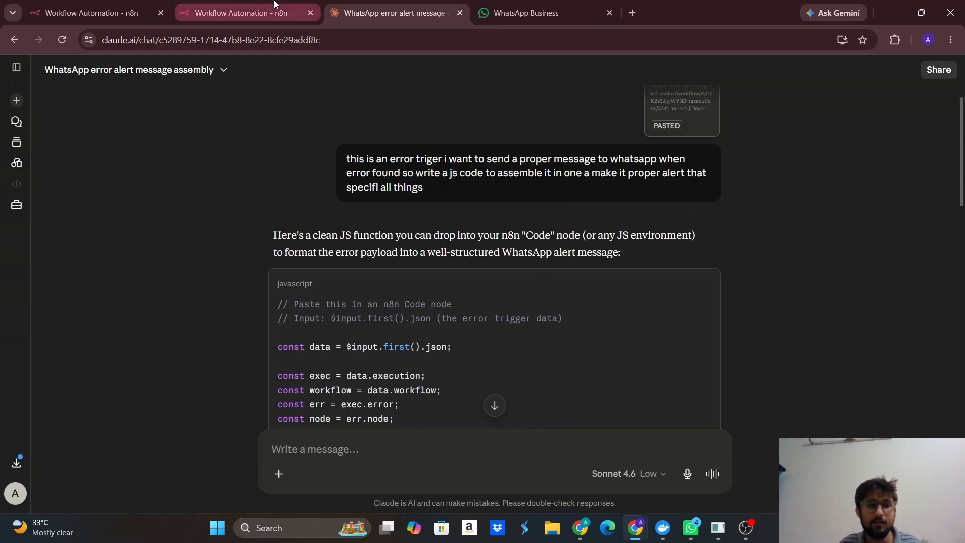
- Return to the Error Workflow editor in n8n and run the Code in JavaScript node as a single step
left_click(241, 13)
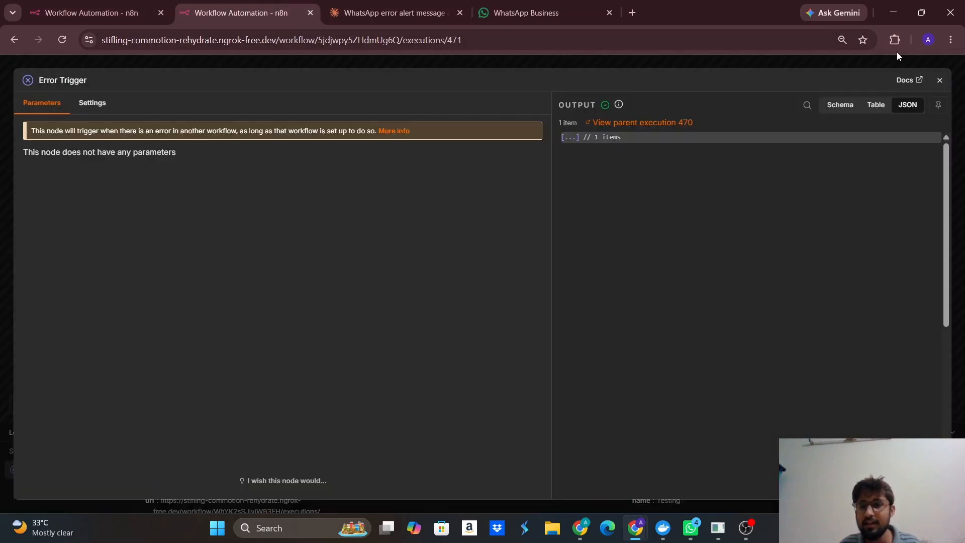
left_click(939, 81)
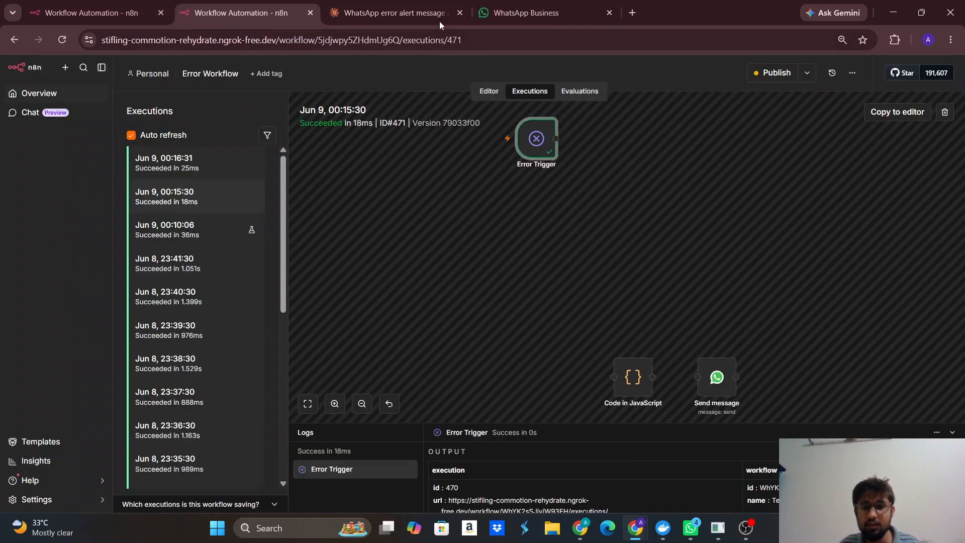
left_click(488, 92)
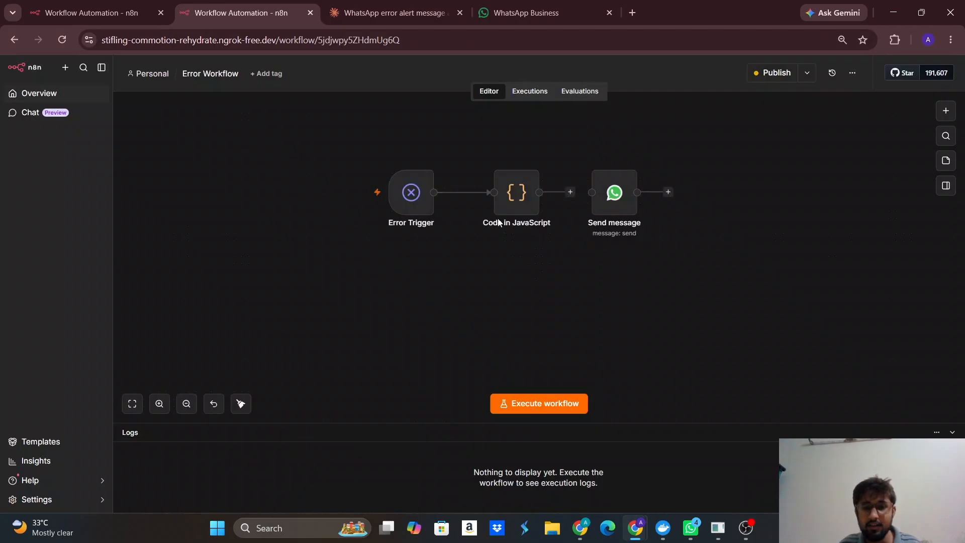
double_click(514, 204)
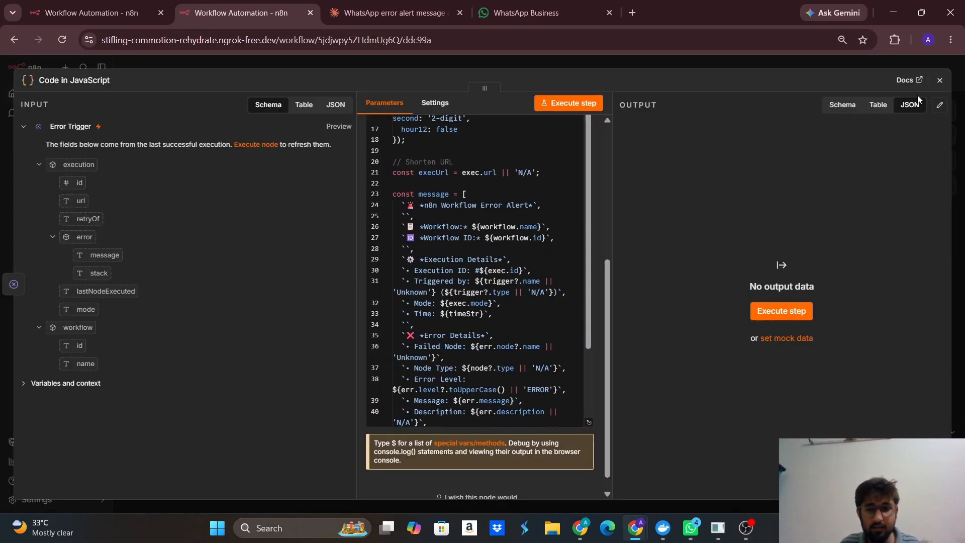
left_click(938, 82)
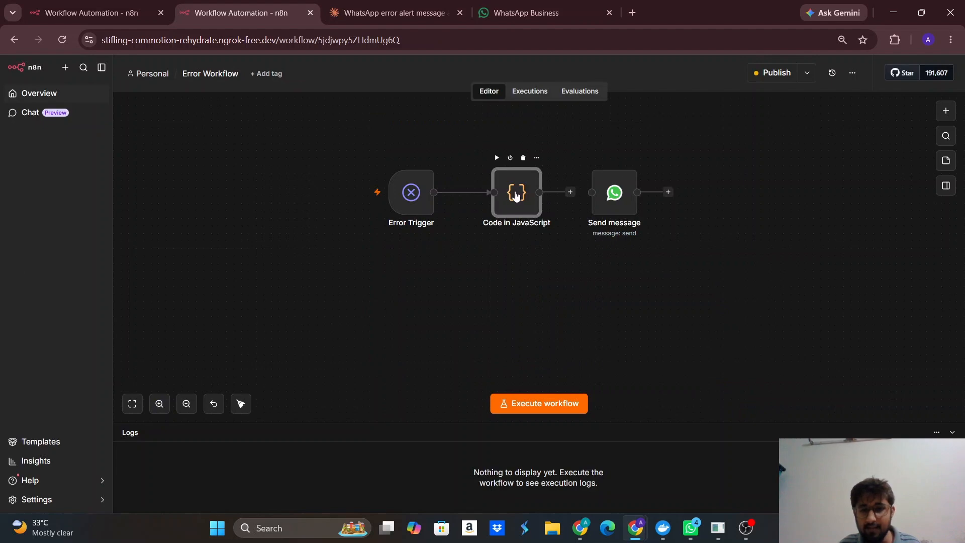
double_click(516, 197)
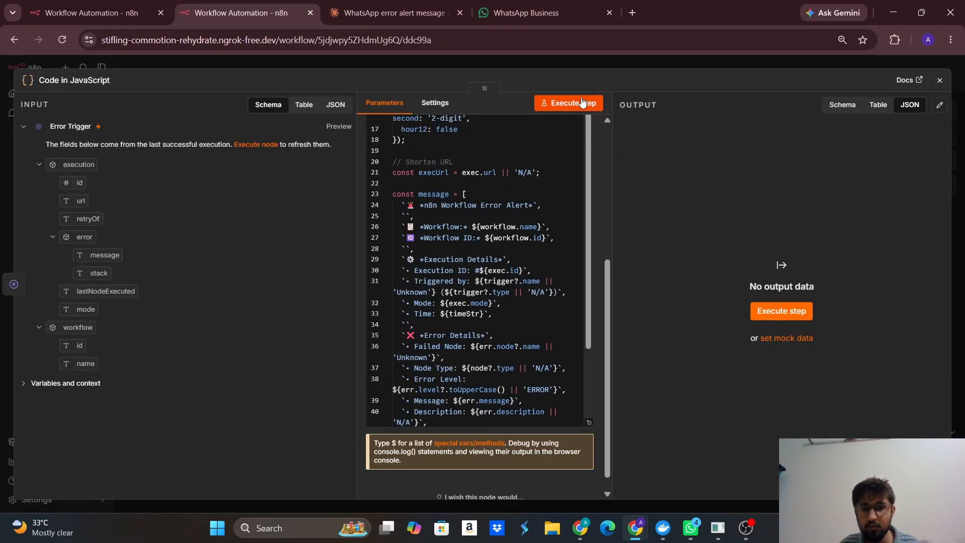
left_click(581, 101)
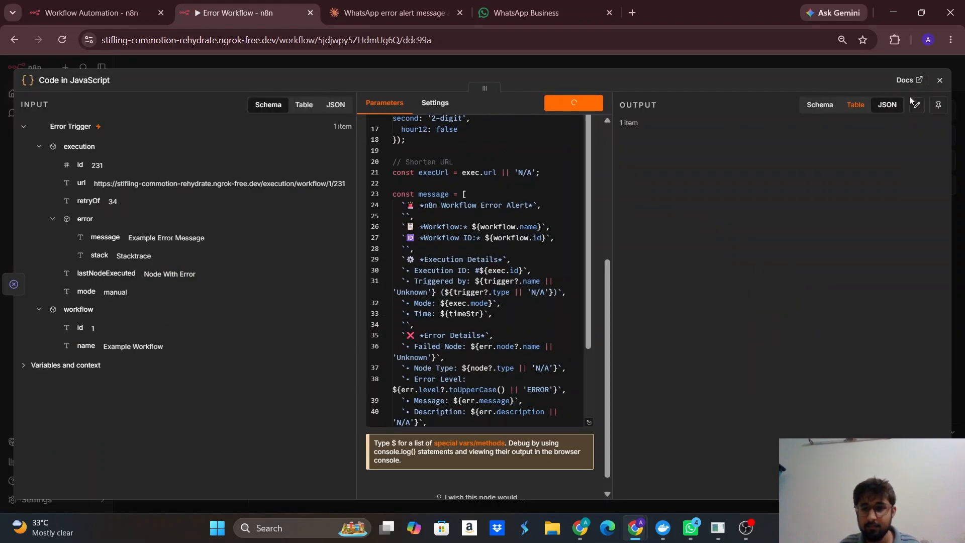
left_click(940, 81)
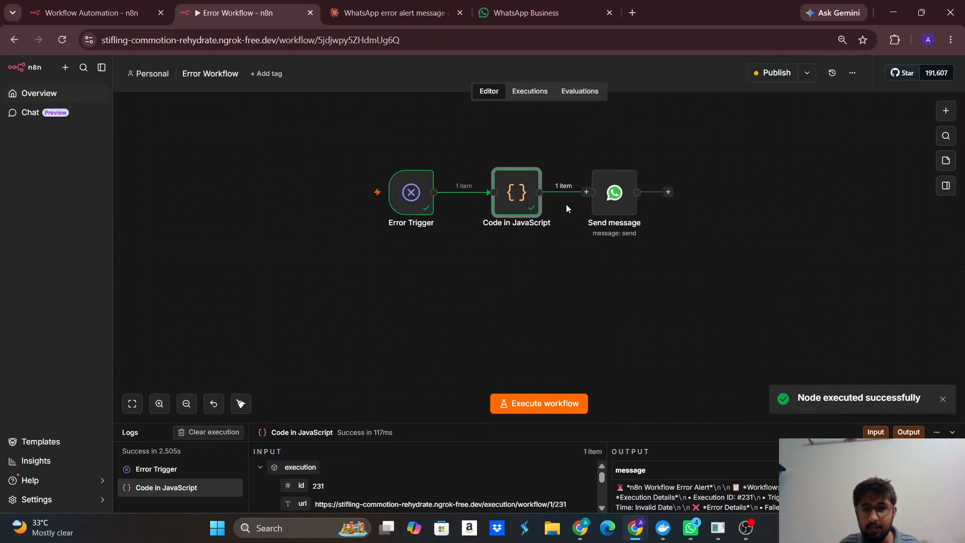
- Connect the Code in JavaScript node to the Send message node, check the code output, and space the nodes evenly
left_click_drag(614, 192, 667, 192)
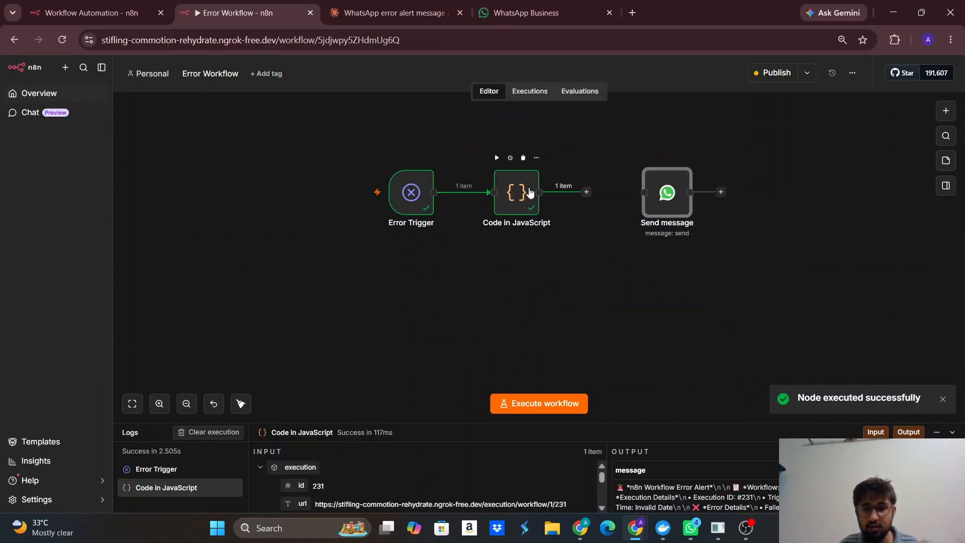
double_click(530, 192)
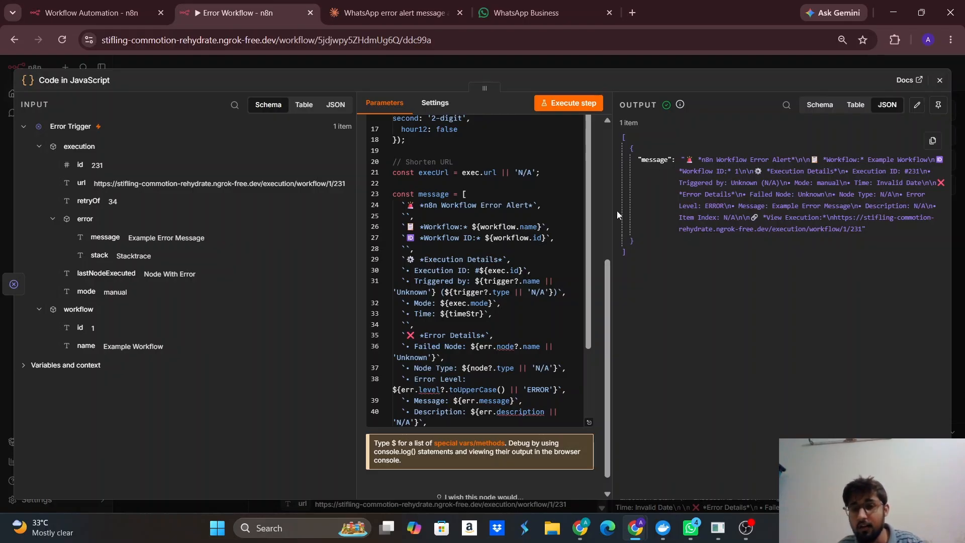
left_click(940, 80)
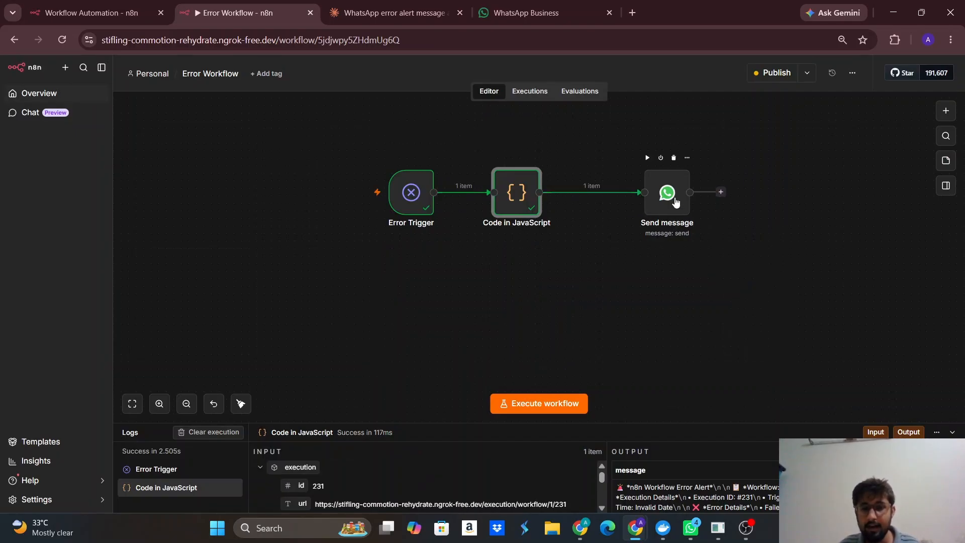
left_click_drag(677, 202, 647, 200)
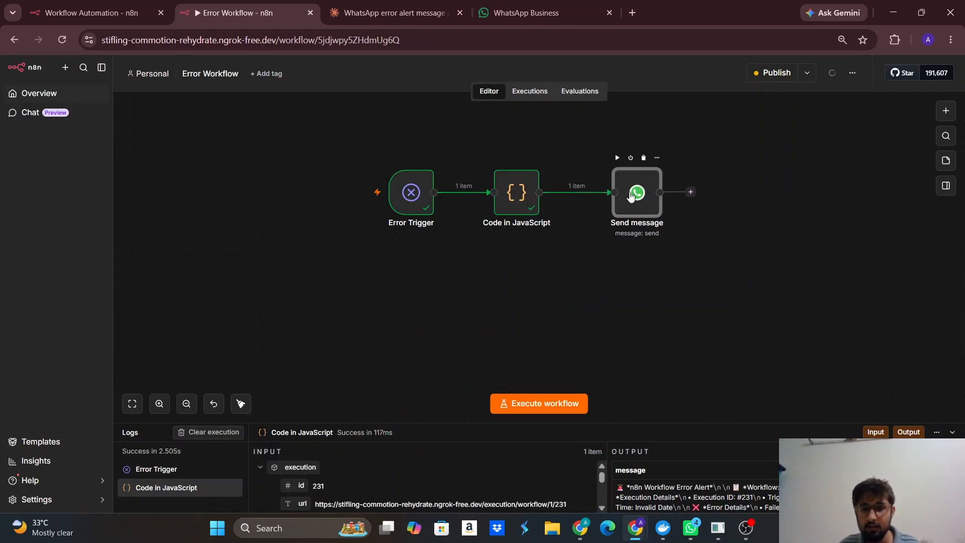
- Check the Send message node's text body mapping to the code's message field, and publish the Error Workflow with the suggested version name
double_click(631, 195)
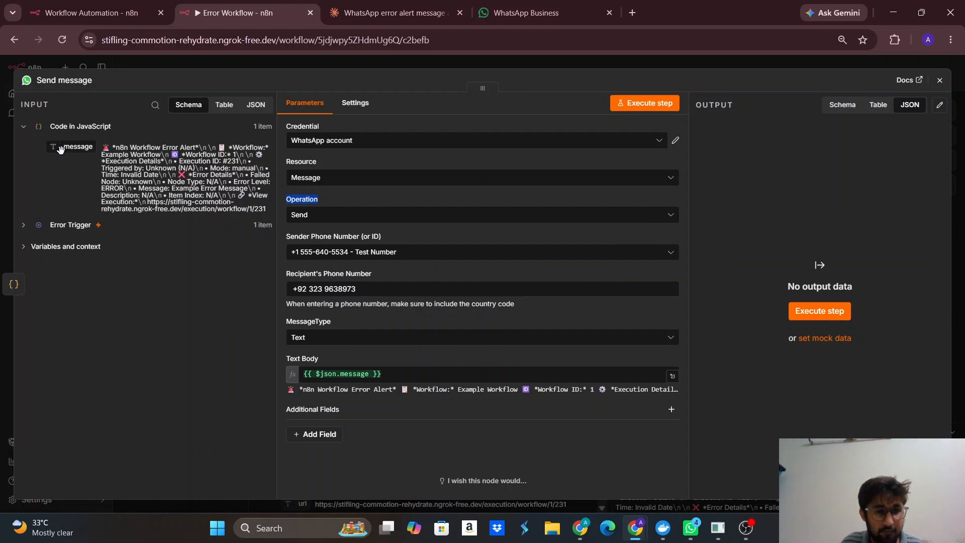
mouse_move(60, 149)
left_mouse_down()
mouse_move(372, 384)
mouse_move(264, 336)
mouse_move(55, 158)
left_mouse_up()
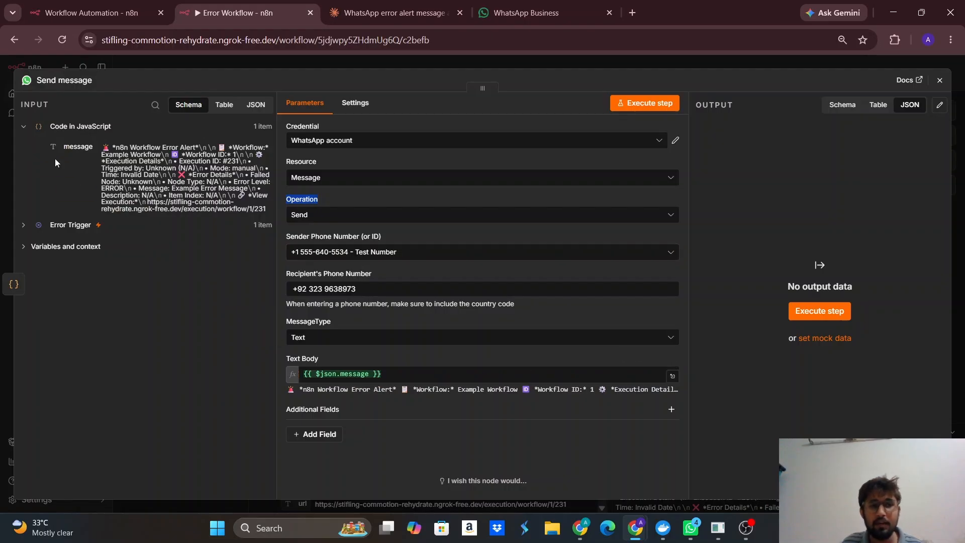
left_click(939, 80)
left_click(778, 72)
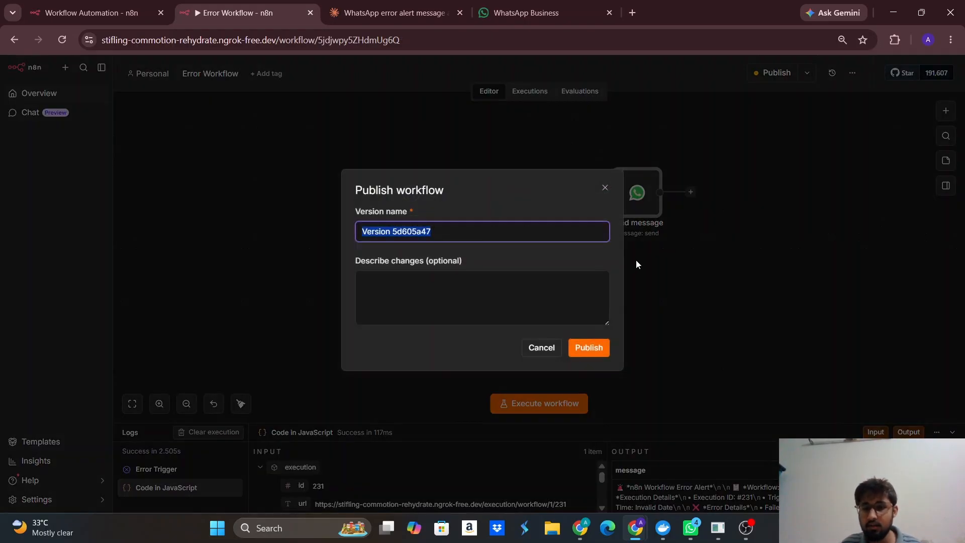
left_click(592, 352)
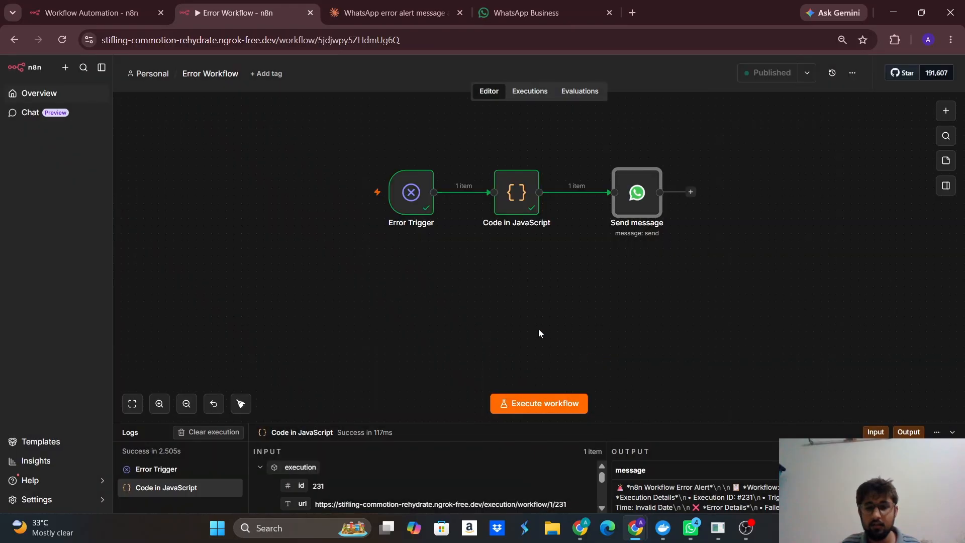
- Check the Testing workflow's options and the WhatsApp Business chat, and return to the Error Workflow
left_click(84, 10)
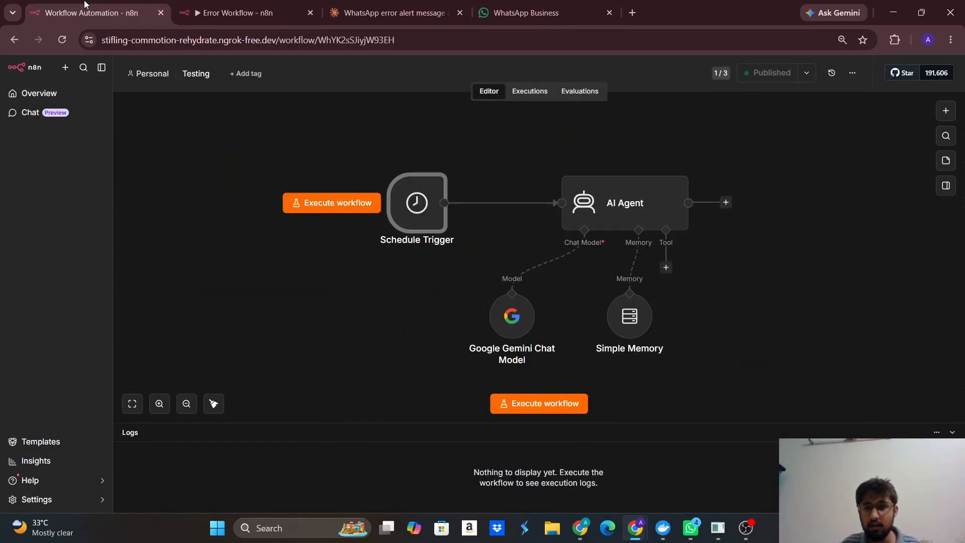
left_click(852, 73)
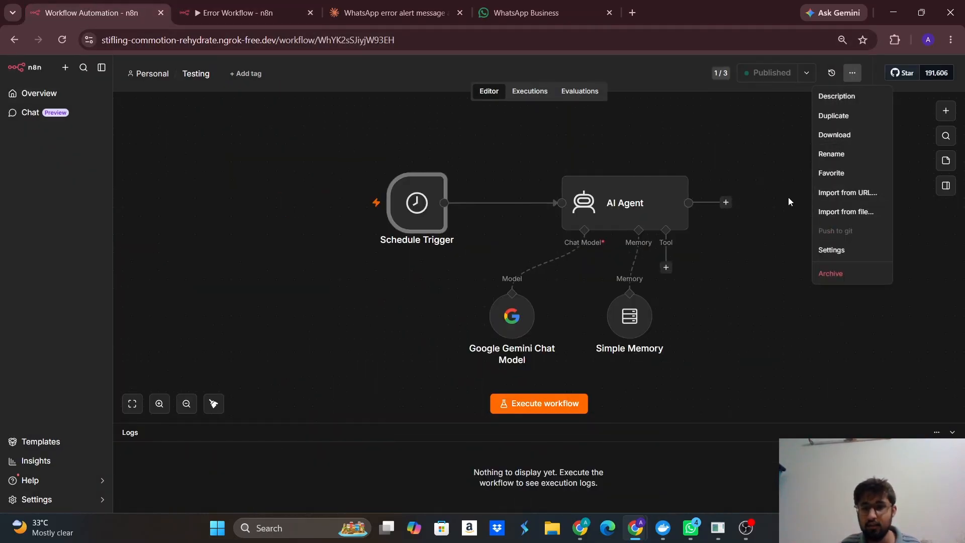
left_click(404, 6)
left_click(534, 6)
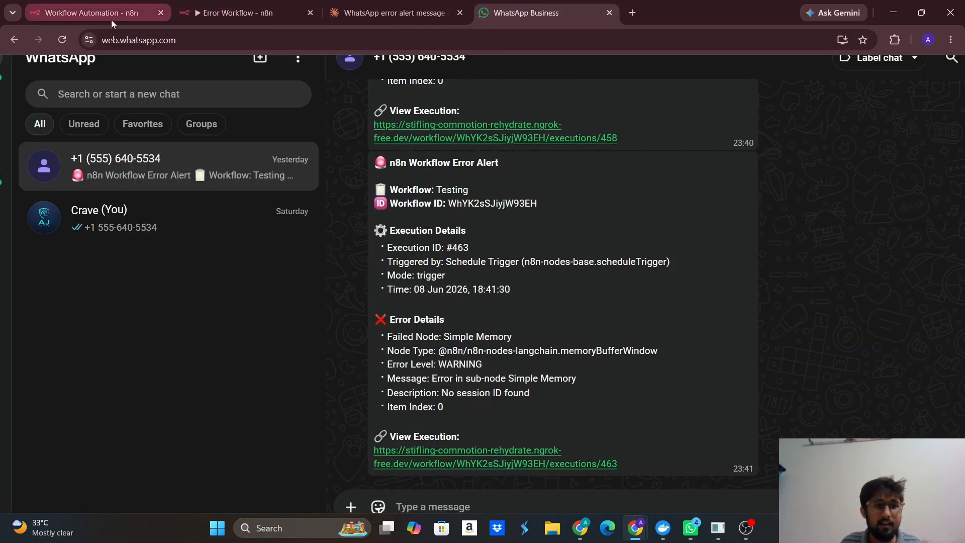
left_click(98, 11)
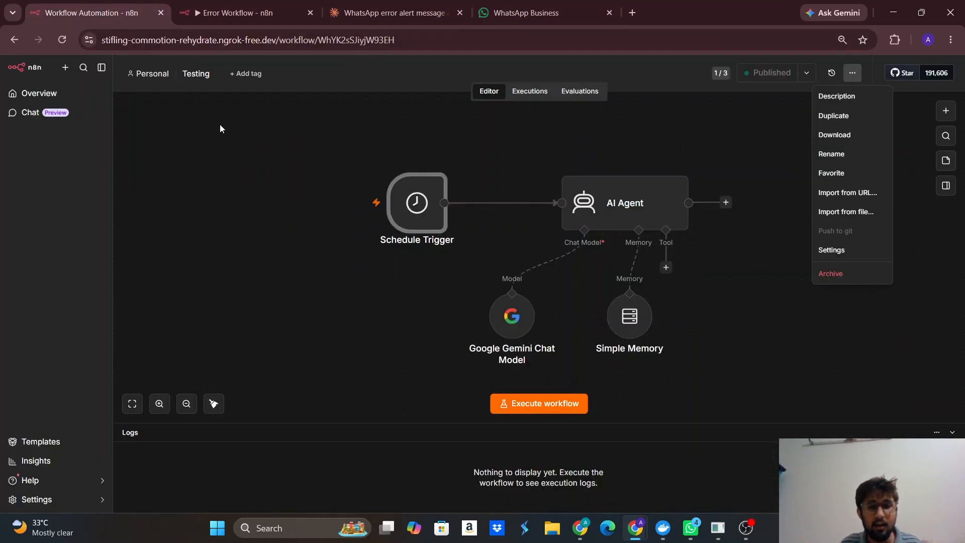
left_click(222, 5)
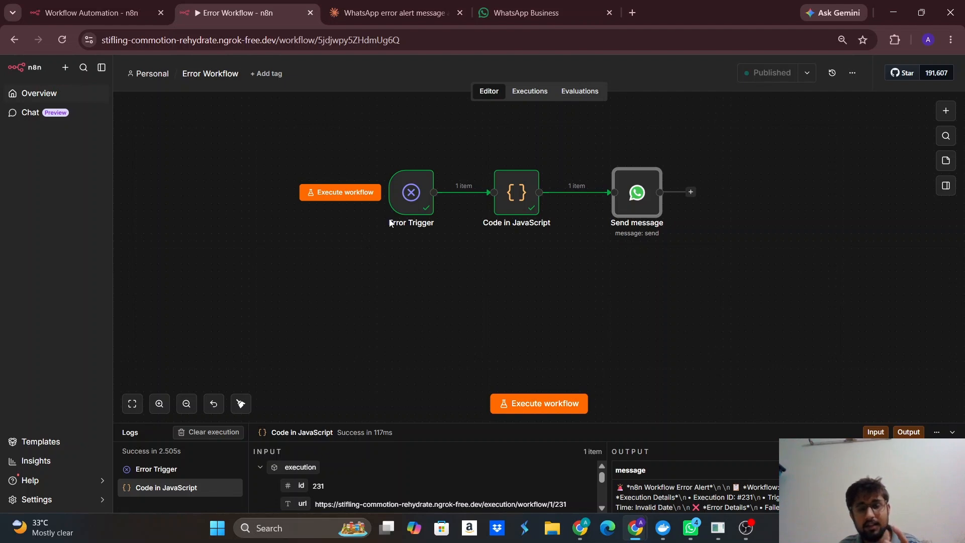
- Examine the latest n8n Workflow Error Alert message in WhatsApp Business and switch back to the Error Workflow
left_click(524, 4)
scroll(521, 322, "down", 1)
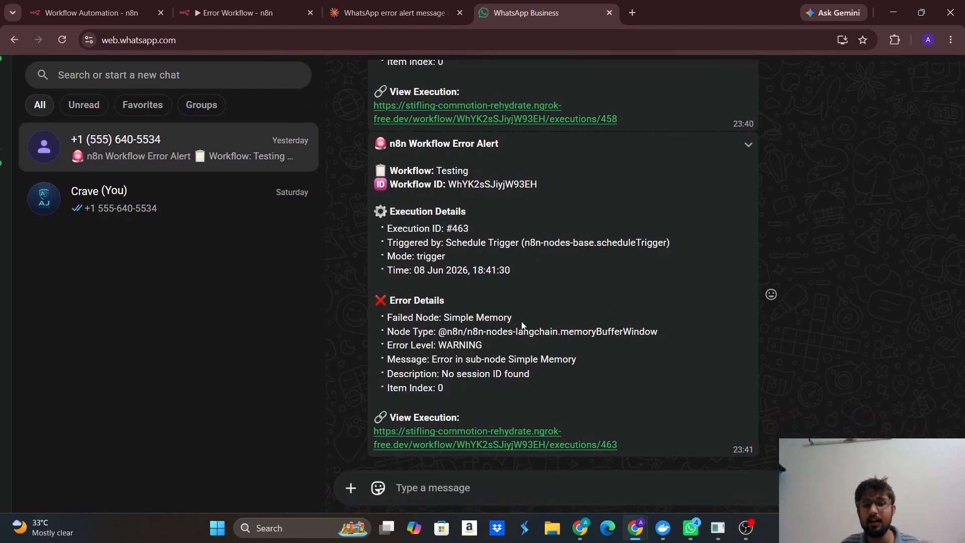
scroll(522, 326, "up", 1)
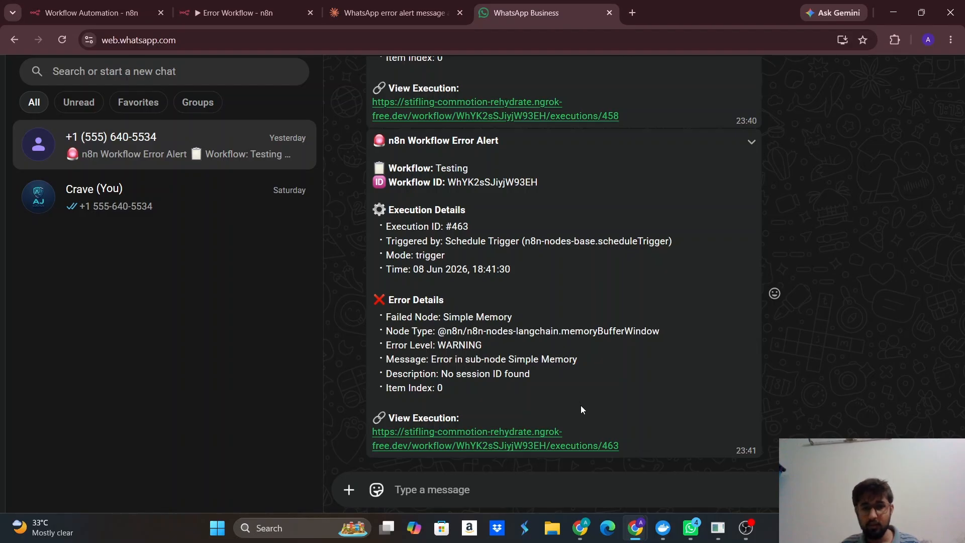
left_click(223, 4)
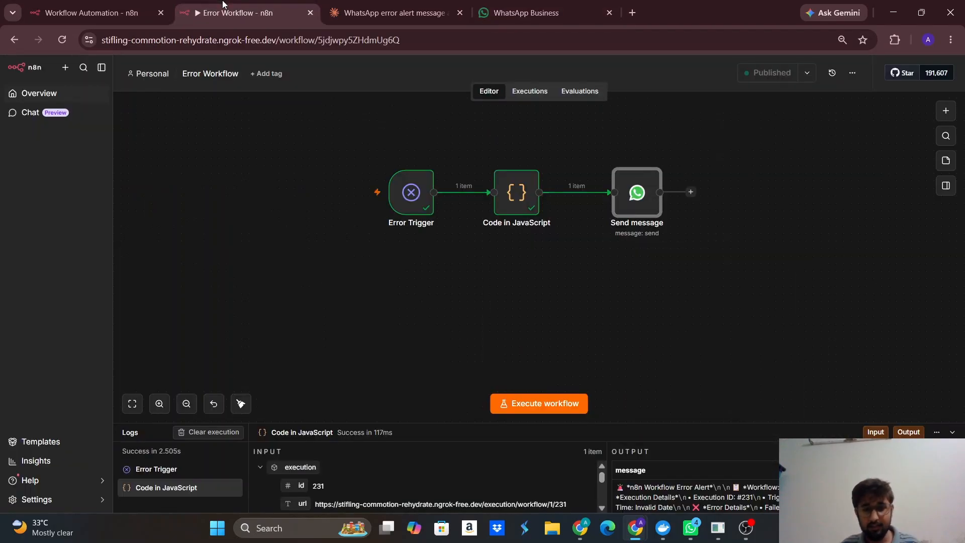